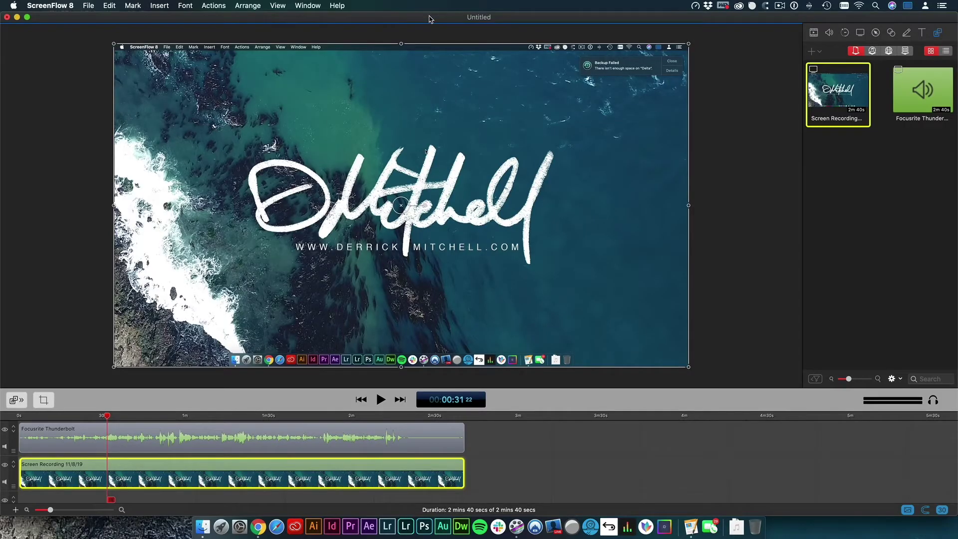
- Move the playhead to about 1:18 and set the recording's Pointer Zoom to 200%
left_click_drag(106, 417, 174, 420)
left_click(110, 415)
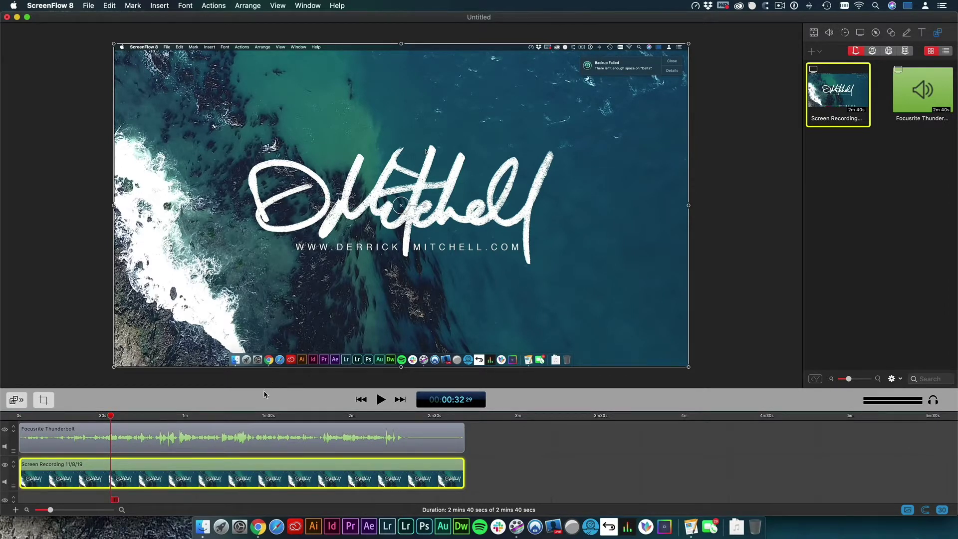
left_click_drag(111, 416, 253, 418)
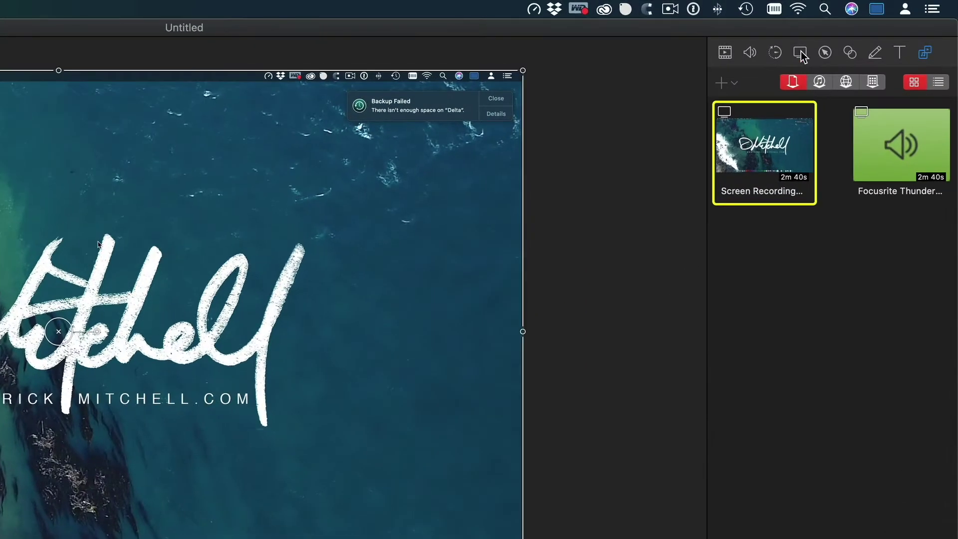
left_click(800, 54)
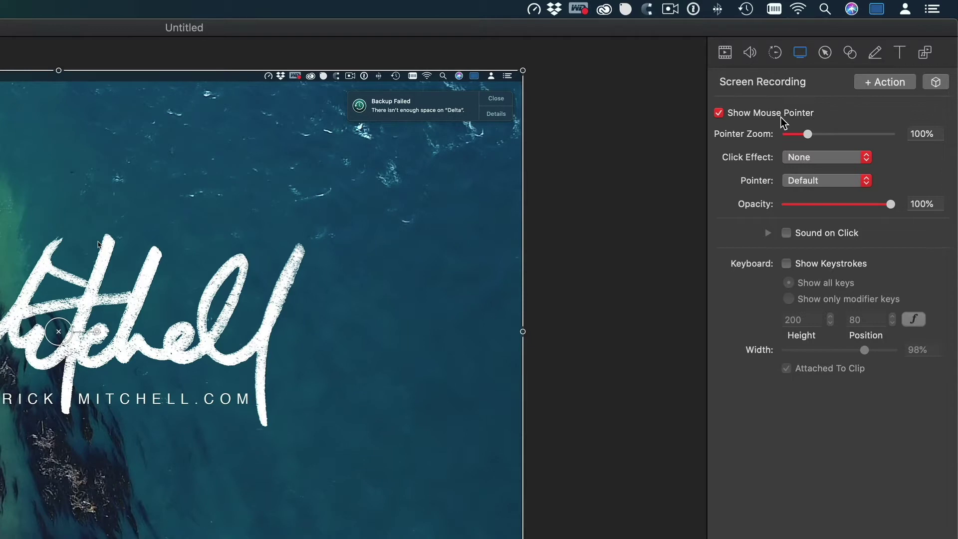
left_click(910, 133)
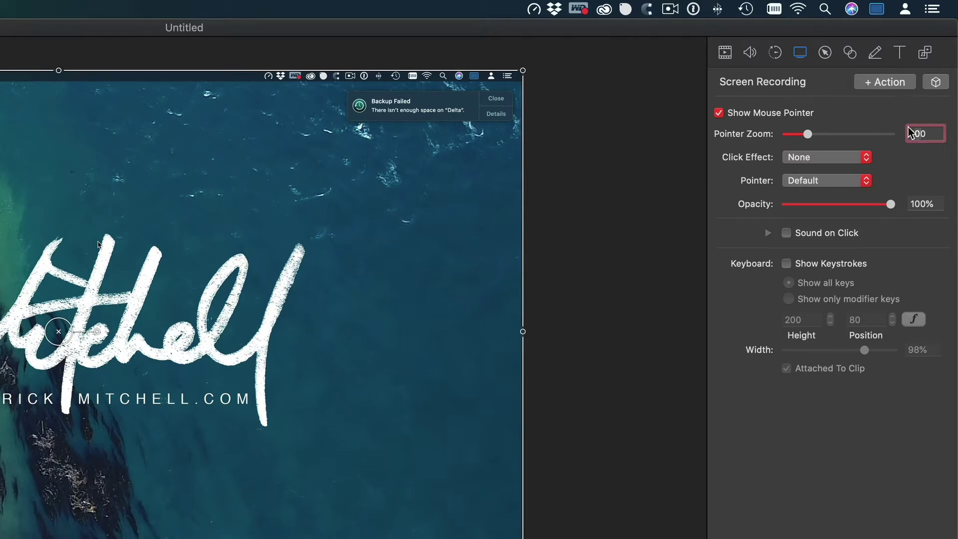
key("super+a")
type("200")
key("Tab")
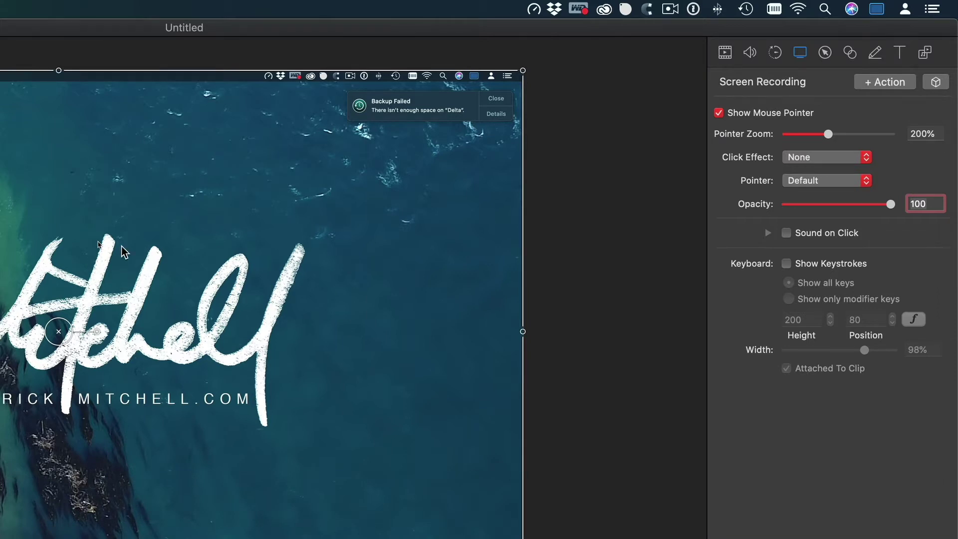
- Add the Radar click effect and show keystrokes, detached from the clip
left_click(803, 155)
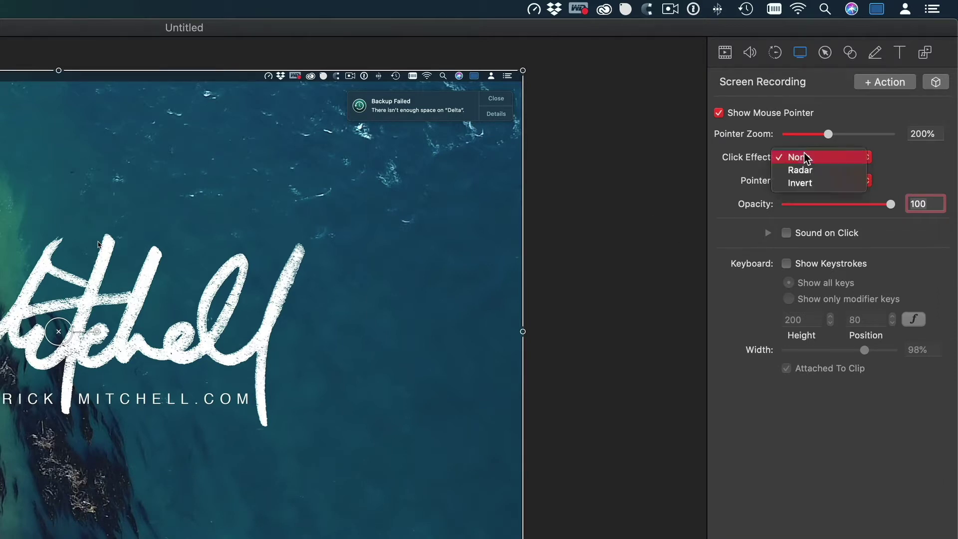
left_click(818, 169)
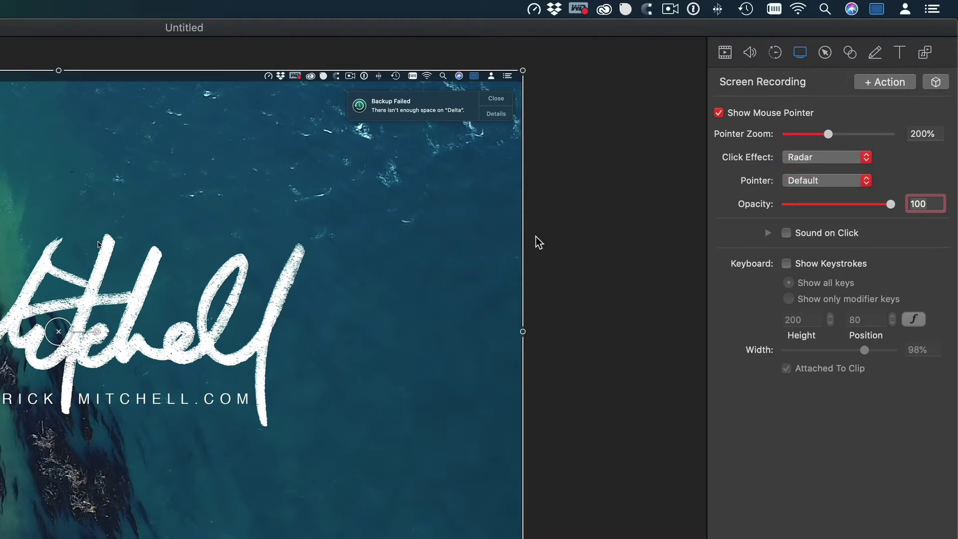
left_click(787, 264)
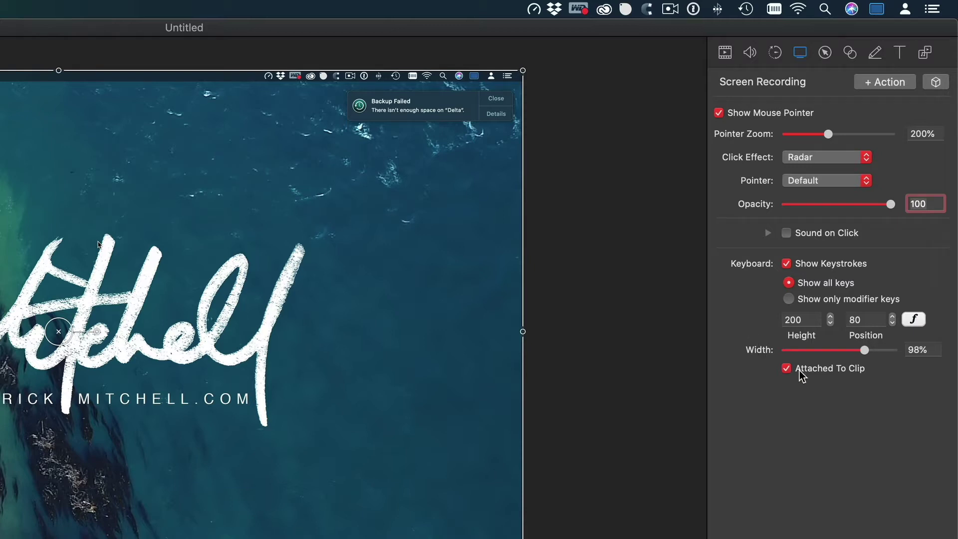
left_click(784, 370)
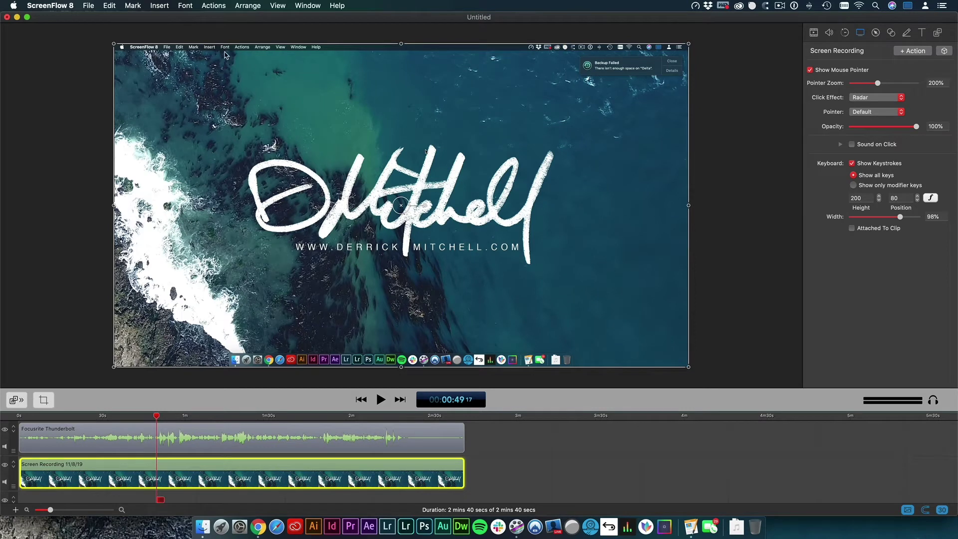
left_click(814, 33)
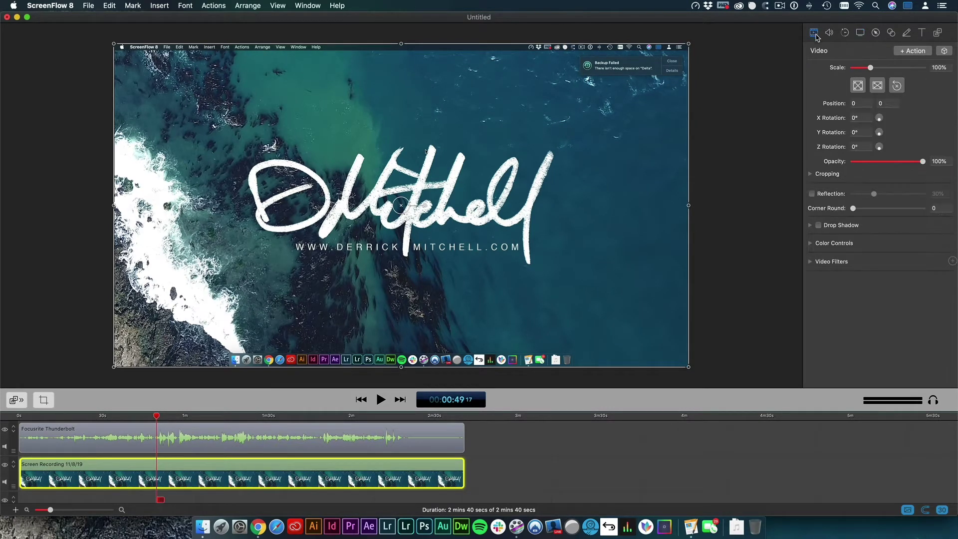
- Add a video action scaling the recording to 204%, panned onto its top-left menu bar
left_click(911, 51)
left_click_drag(870, 68, 889, 68)
left_click_drag(318, 67, 548, 241)
left_click_drag(268, 145, 313, 137)
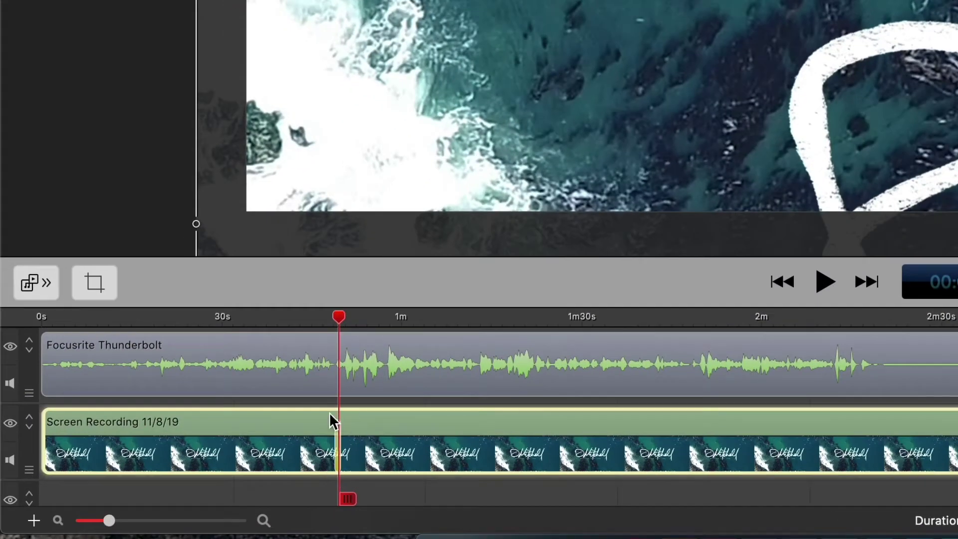
- Rewind before the zoom action and play it back to preview
left_click_drag(340, 317, 321, 324)
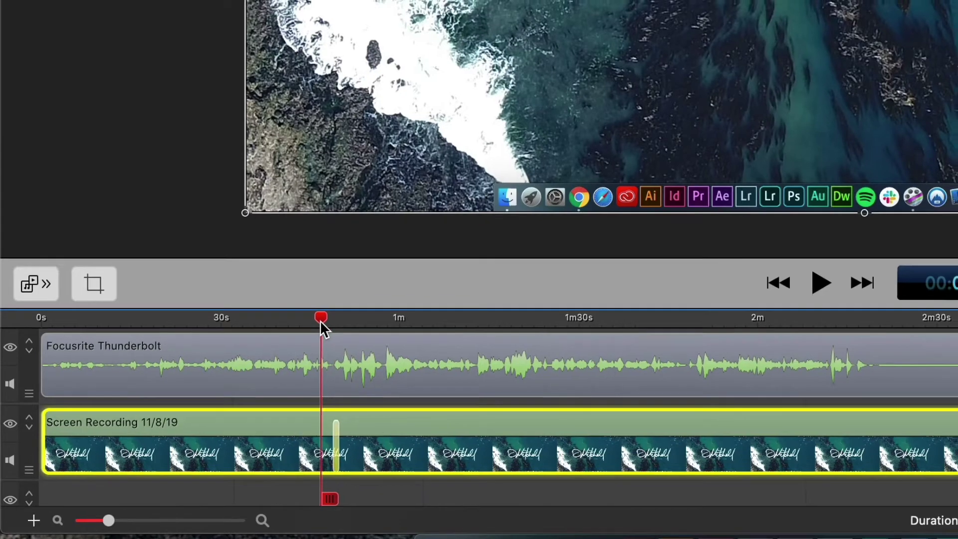
key("space")
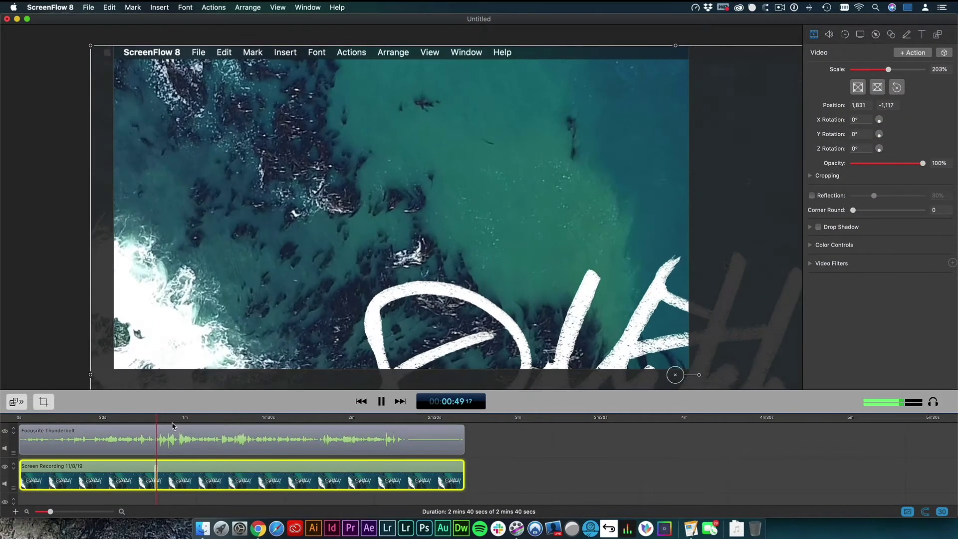
key("space")
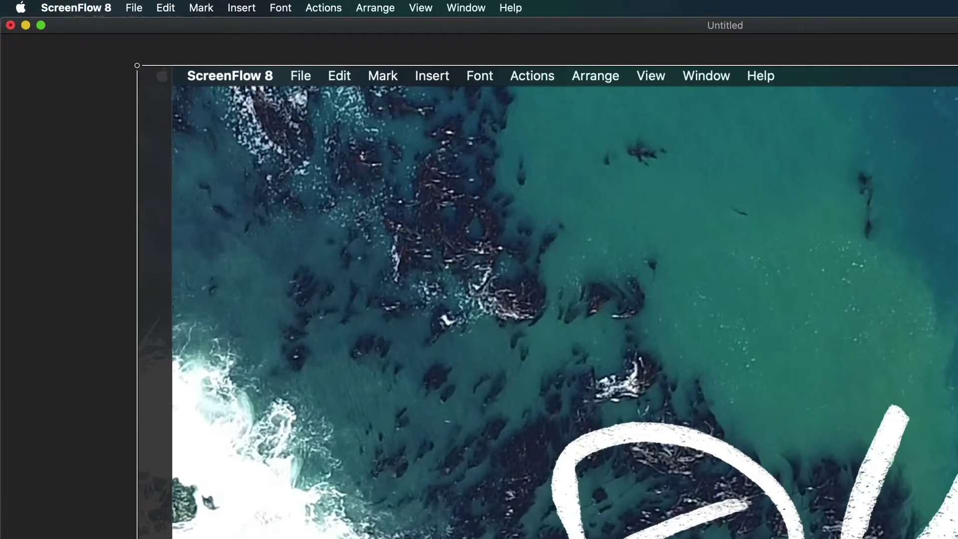
- Start a File > Export, keeping the 1920 x 1080 resolution
left_click(134, 7)
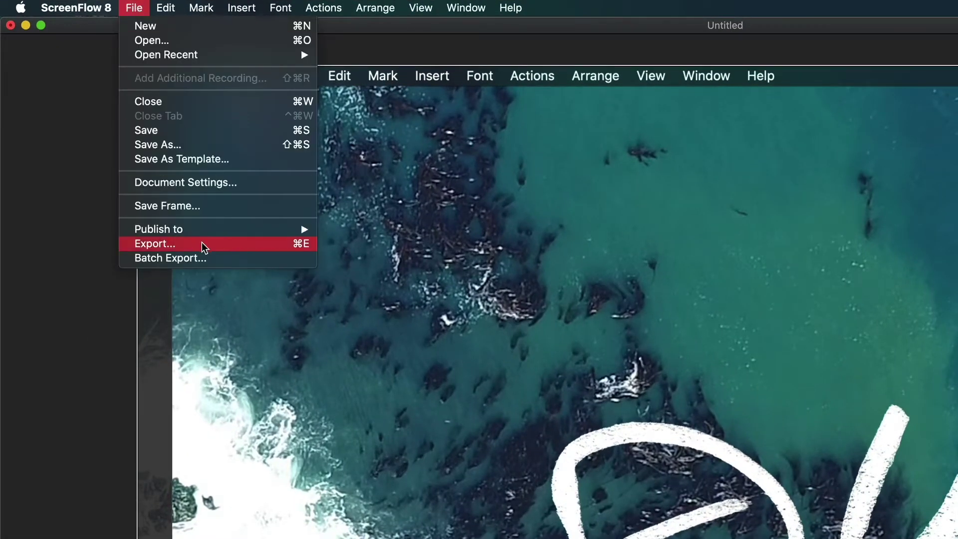
left_click(218, 244)
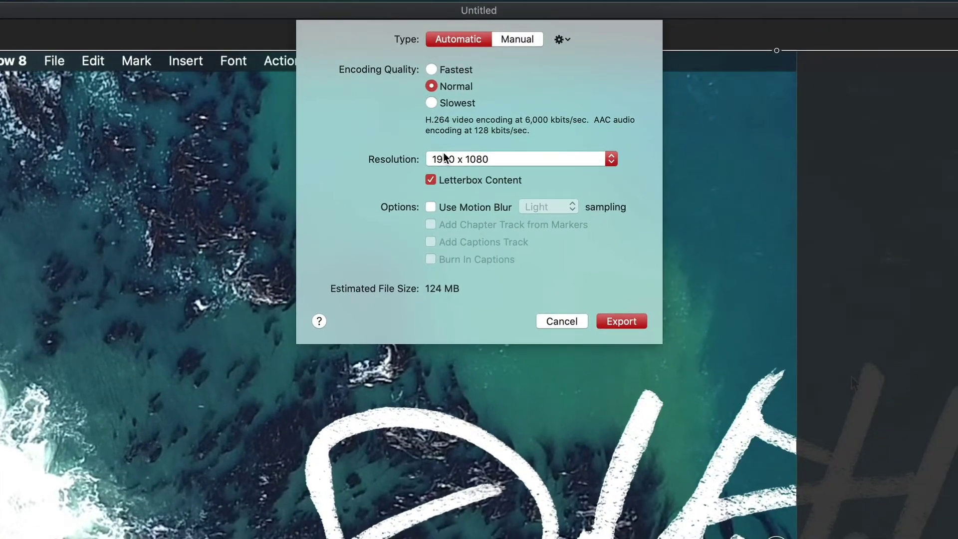
left_click(453, 159)
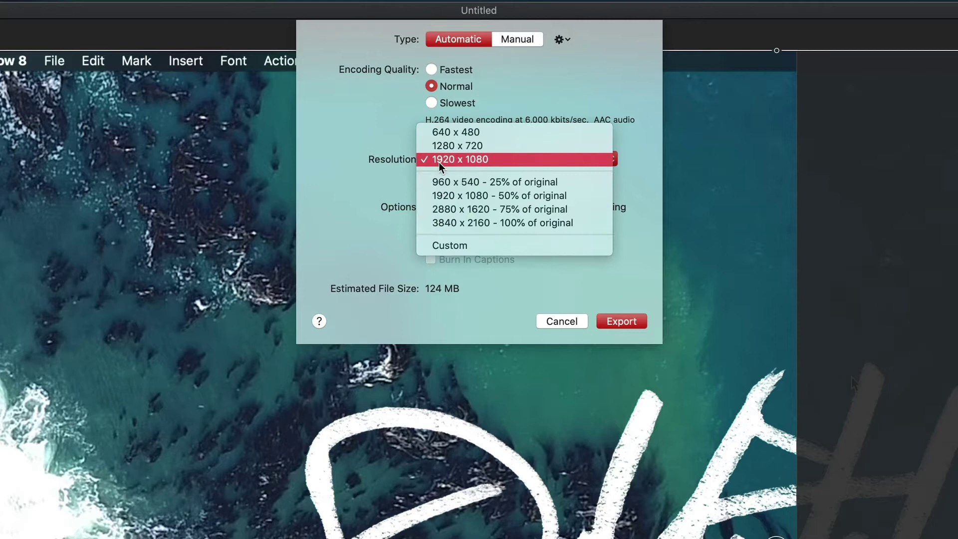
left_click(463, 165)
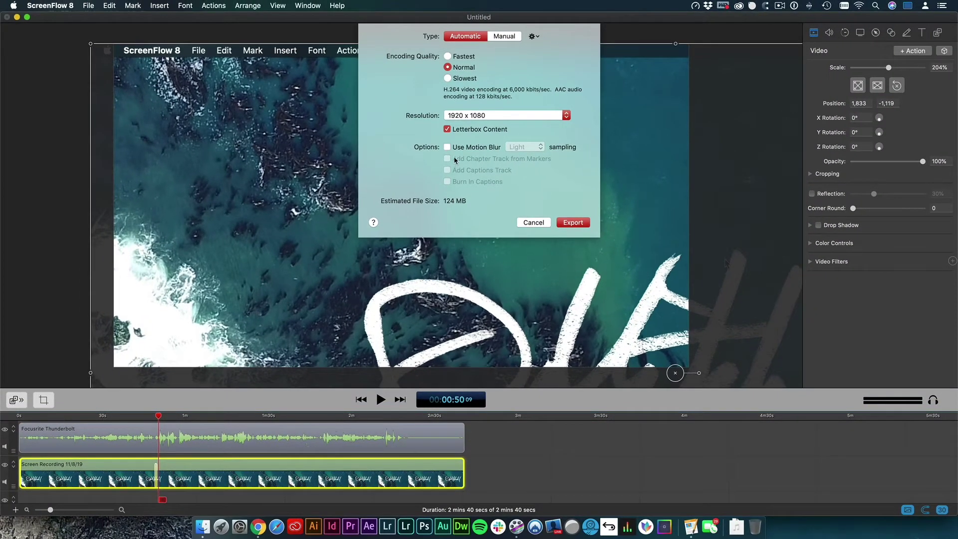
- Switch the export to Manual with the Web - High preset and proceed to export
left_click(498, 37)
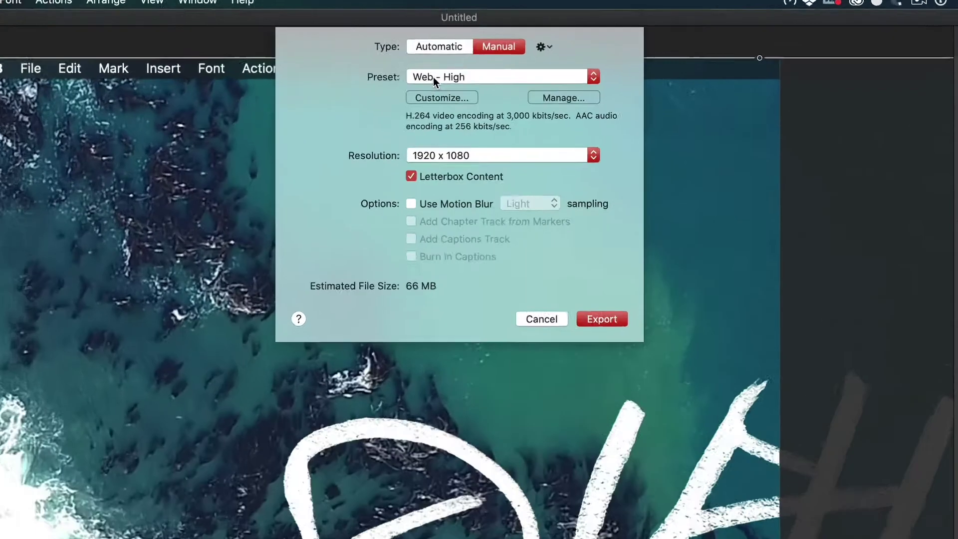
left_click(461, 55)
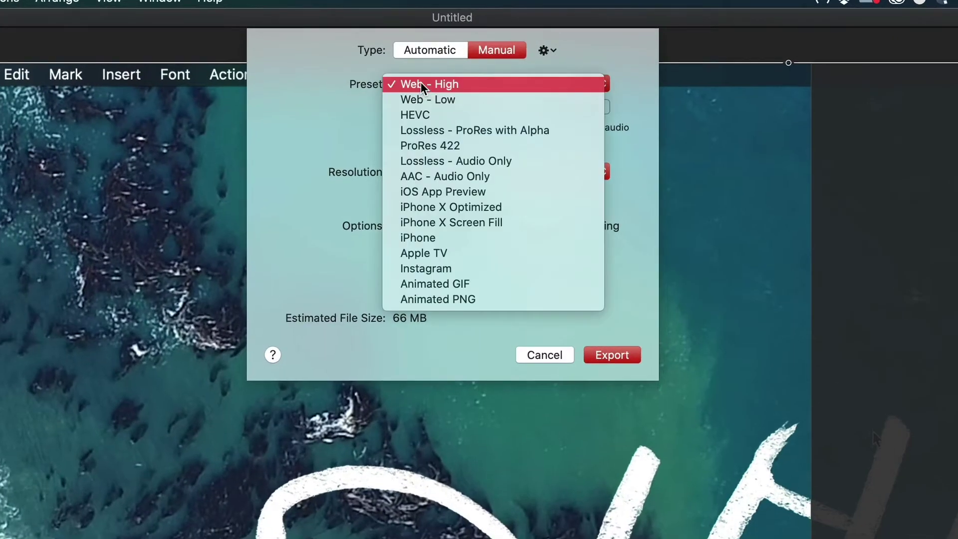
left_click(488, 160)
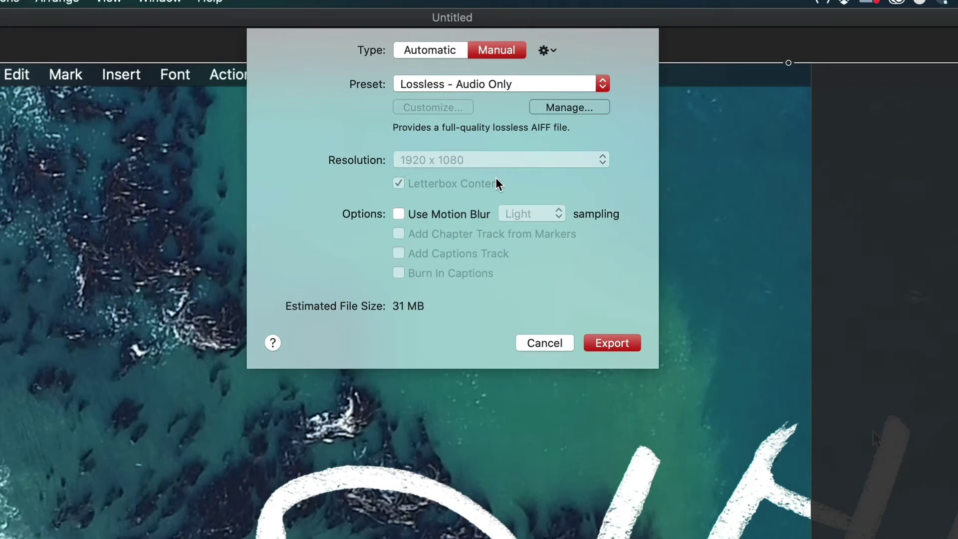
left_click(511, 83)
left_click(339, 103)
left_click(451, 86)
left_click(474, 7)
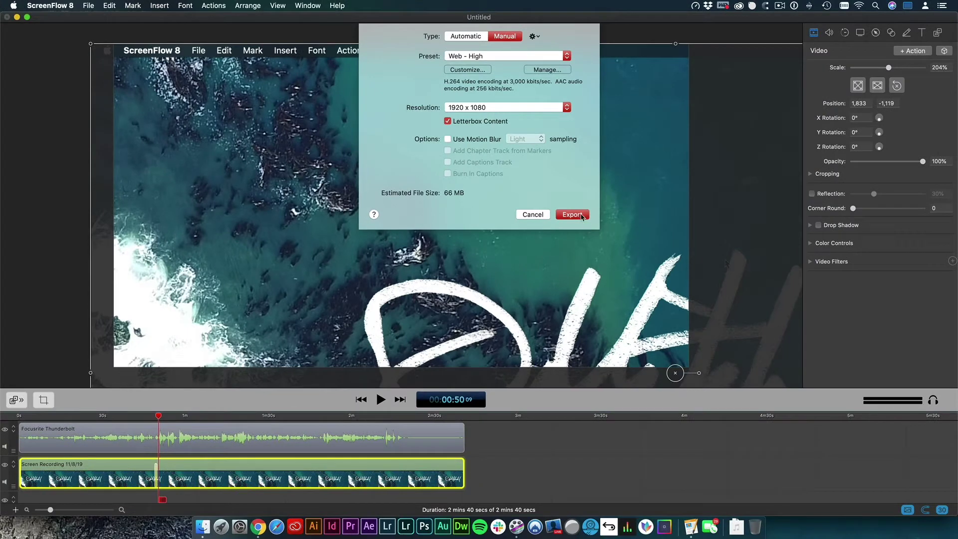
left_click(582, 216)
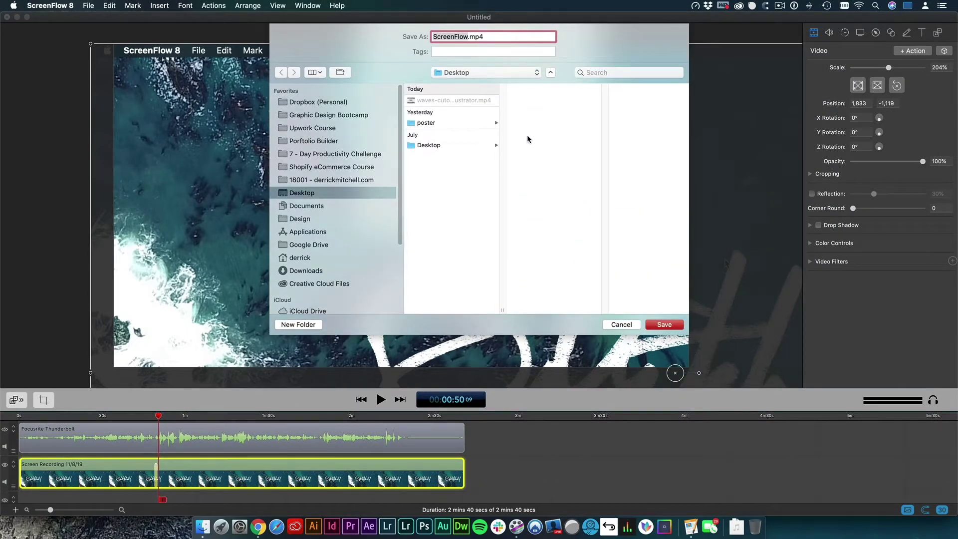
- Name the export office-tour-part-1 and scroll the sidebar down to the OBEY drive
type("office-tou")
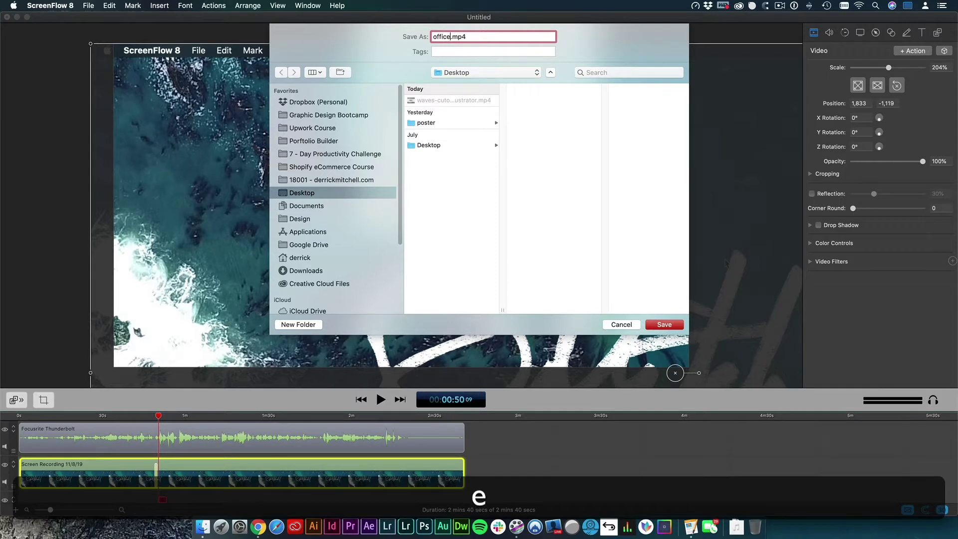
type("r-part-1")
scroll(339, 284, "down", 5)
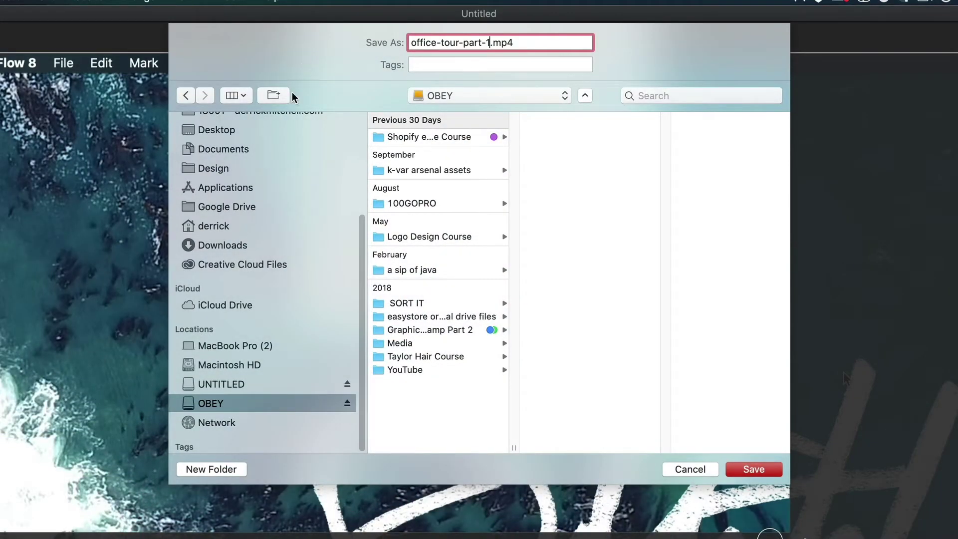
- Create a '19 - How I Make YouTube Tutorials' folder inside the drive's YouTube folder
left_click(420, 371)
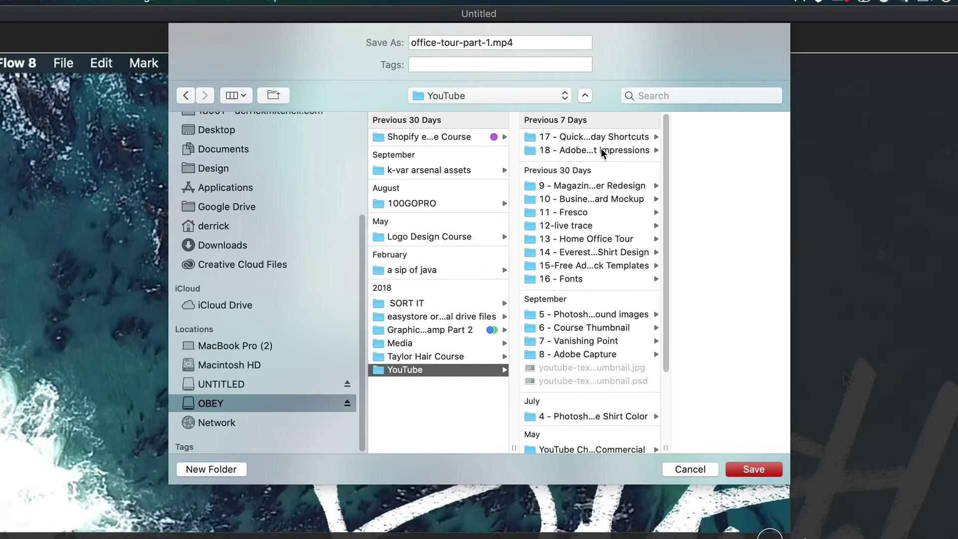
left_click(224, 472)
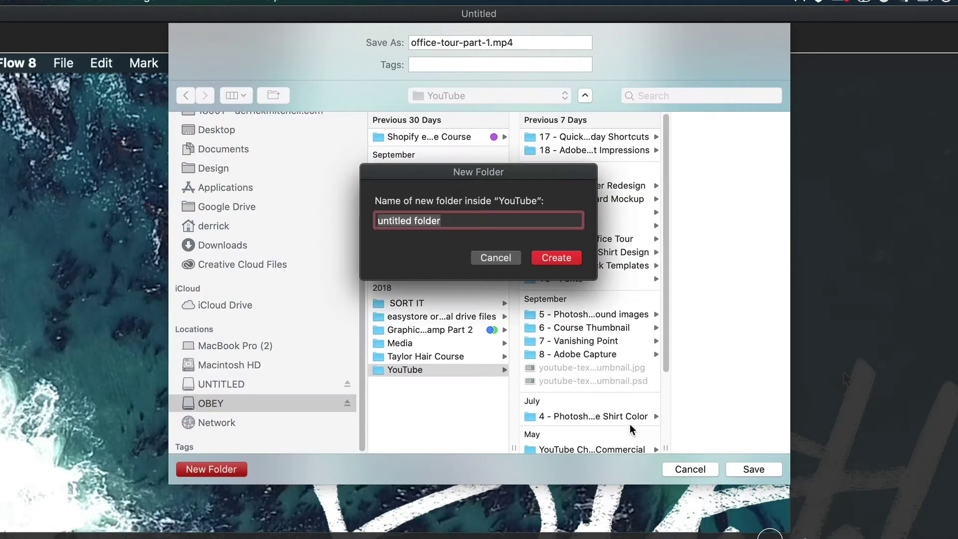
type("19")
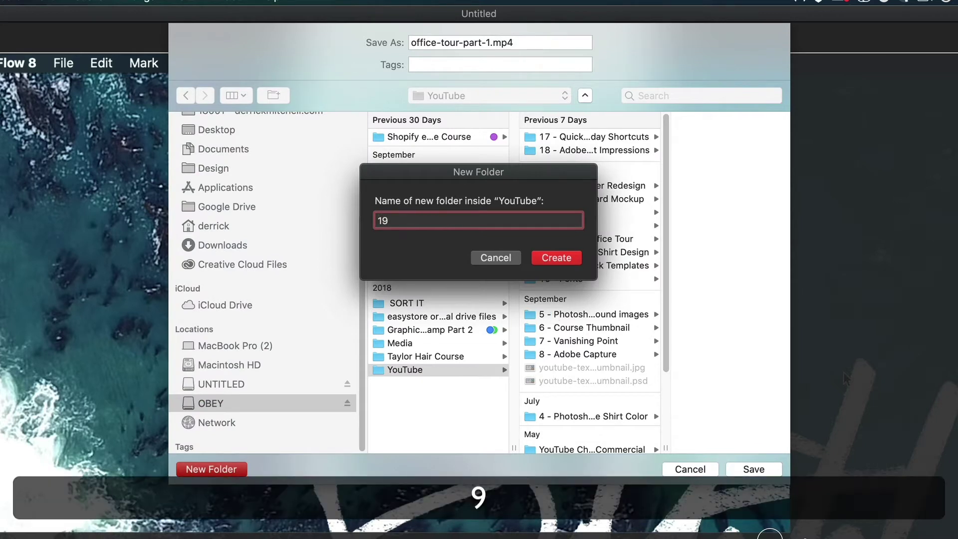
type(" -")
key("shift")
type("How Ie")
key("BackSpace")
key("shift")
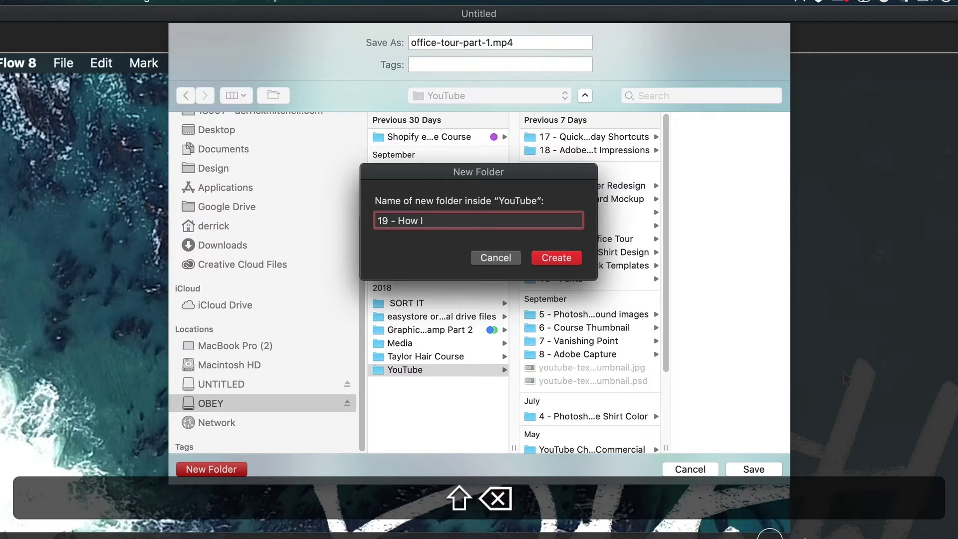
type("Make YouTub")
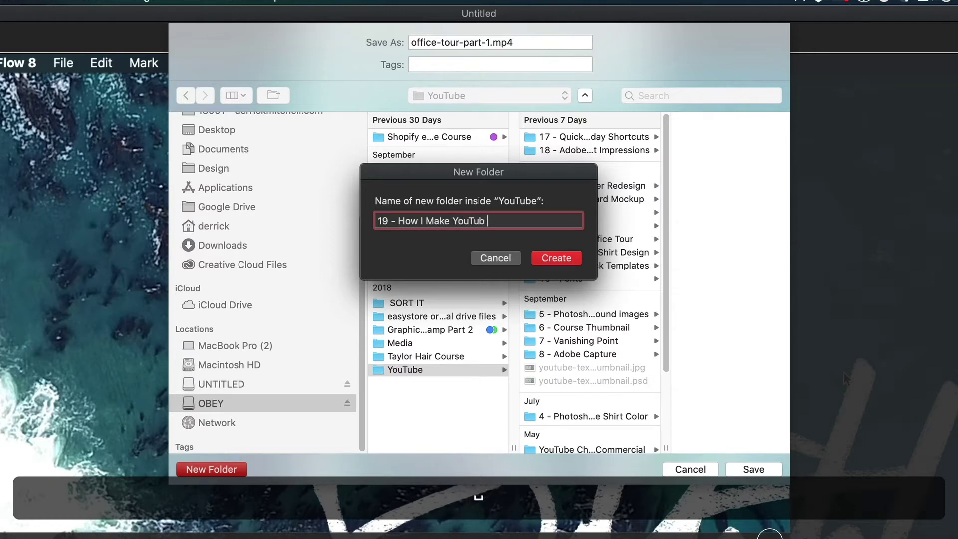
type("e Tutorials")
key("Return")
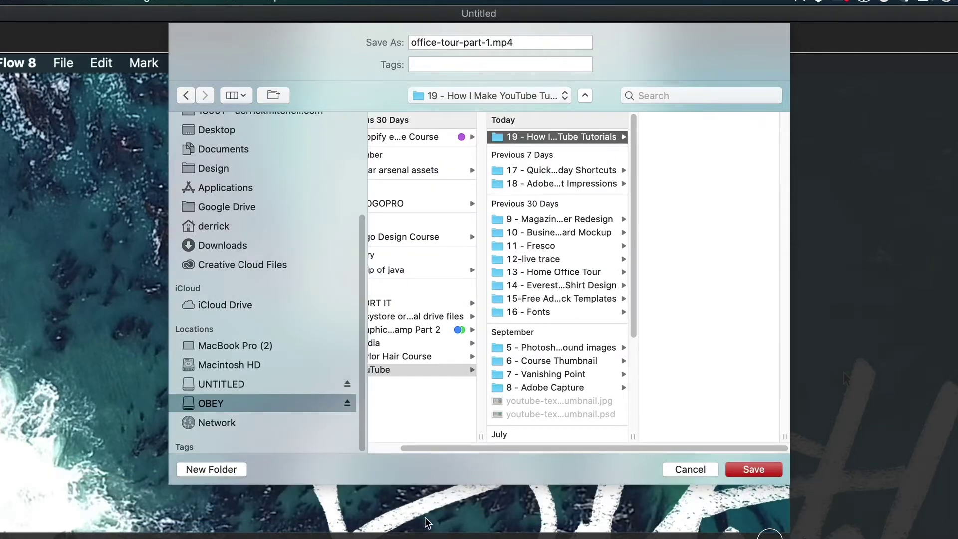
- Create a footage folder inside it and rename the export office-tour-part-1-SFX
left_click(211, 470)
type("footage")
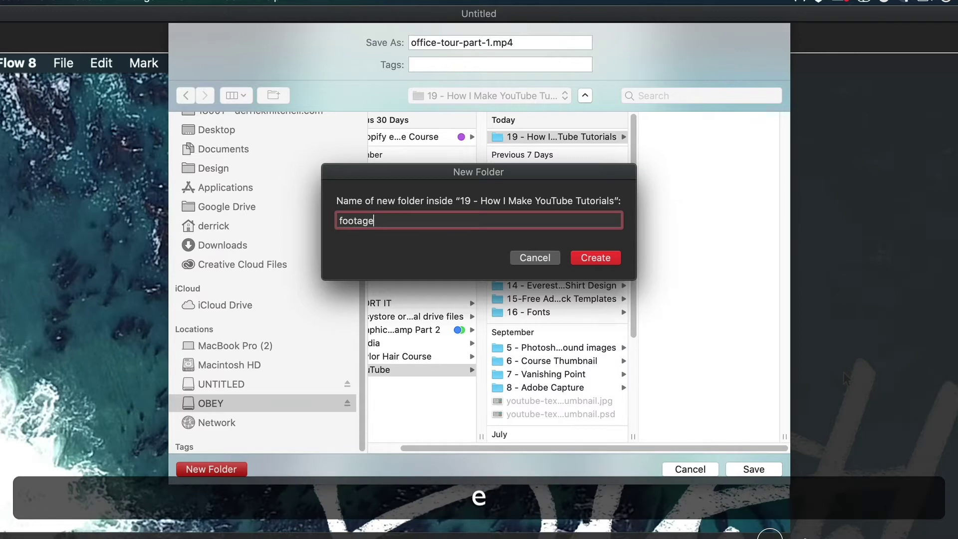
key("Return")
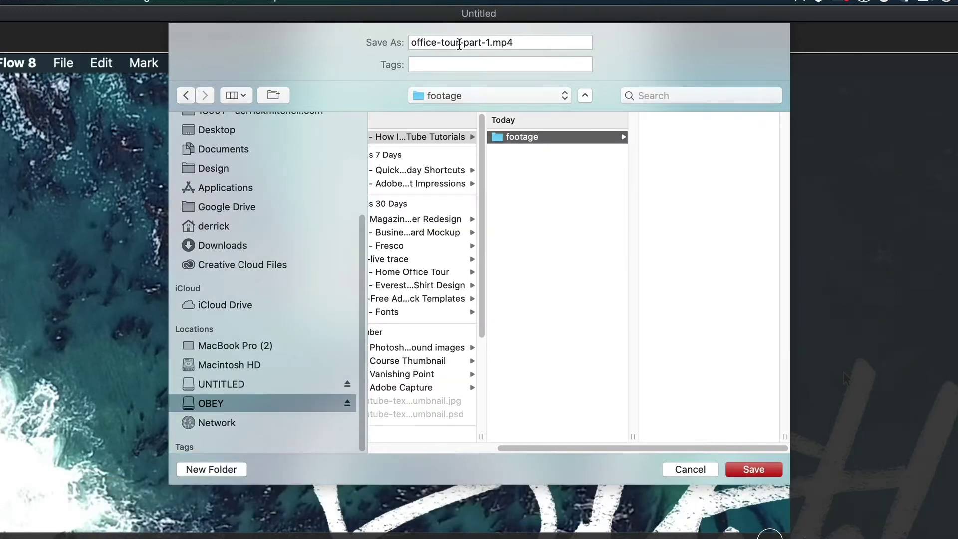
left_click(490, 42)
type("-")
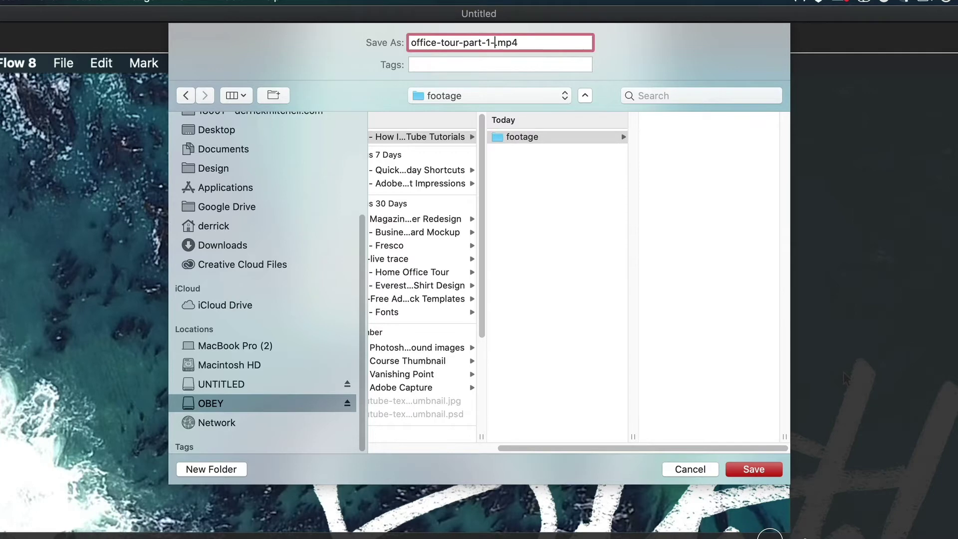
type("SFX")
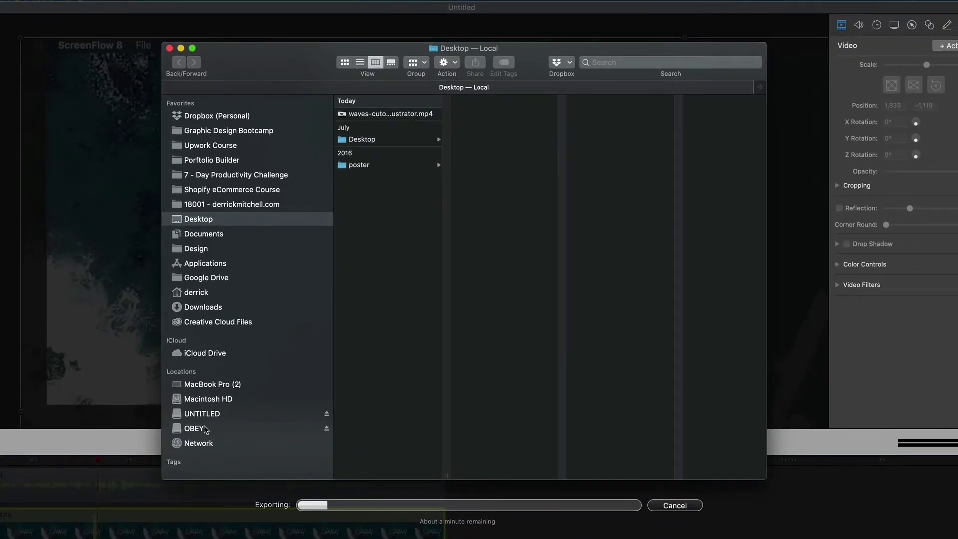
- Open UNTITLED > DCIM > 100CANON and select the two MP4 camera clips
left_click(209, 414)
left_click(398, 131)
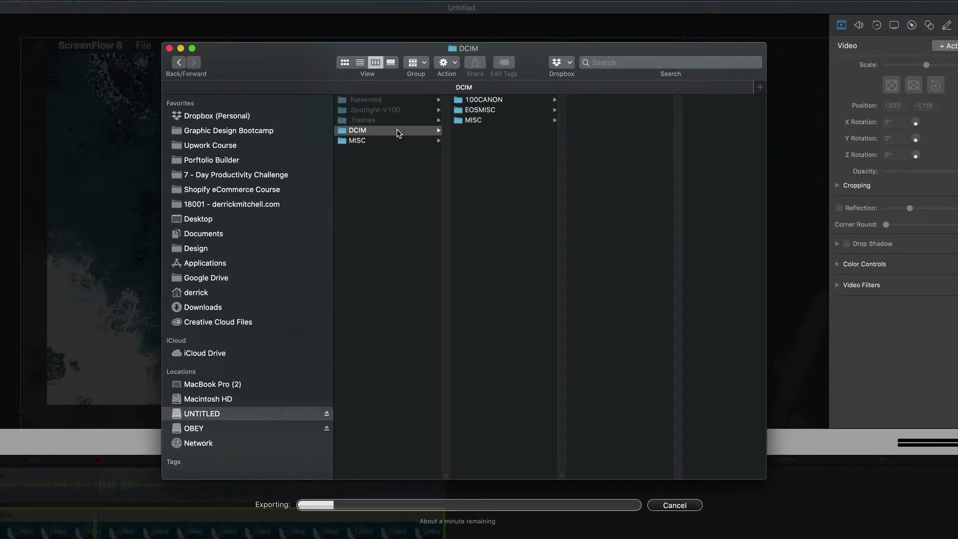
left_click(517, 98)
left_click_drag(543, 67, 509, 58)
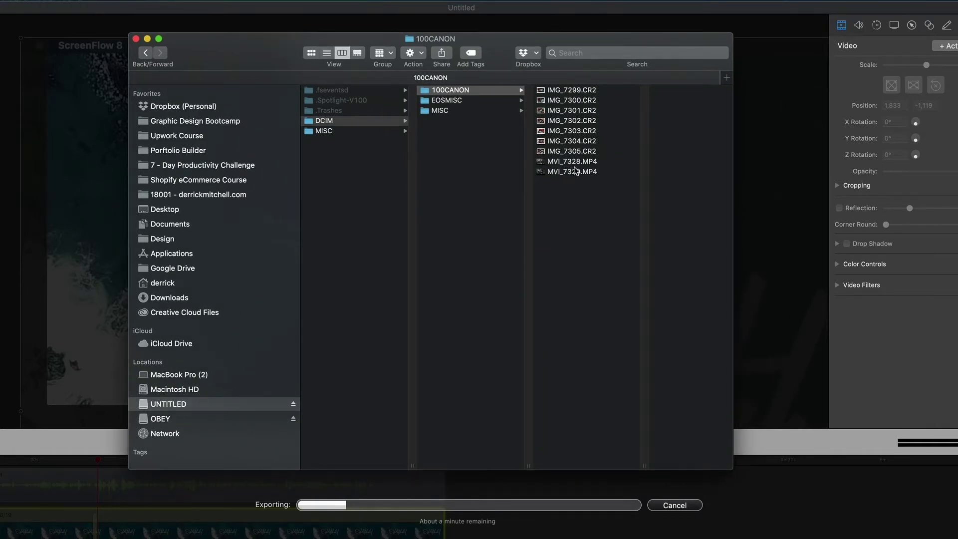
left_click_drag(492, 50, 427, 46)
left_click_drag(534, 181, 523, 161)
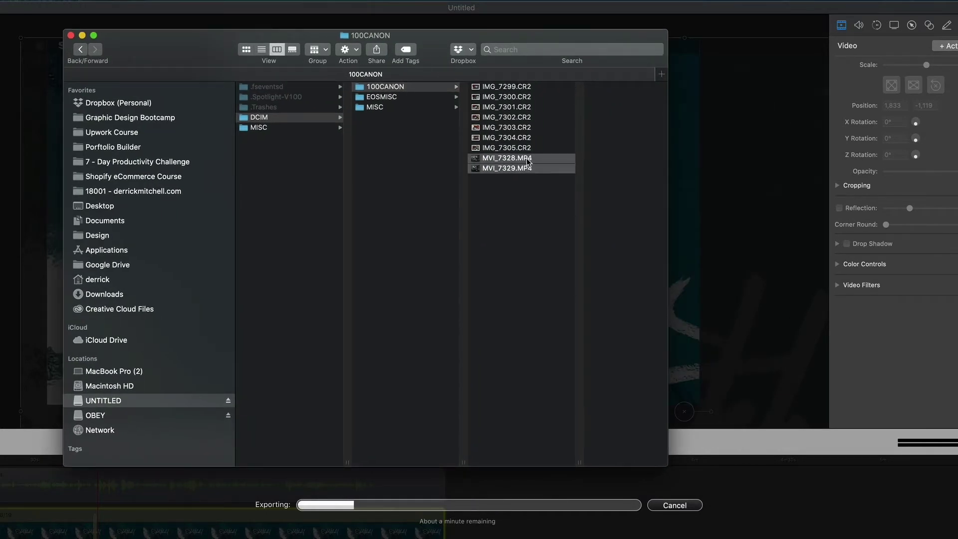
- Copy MVI_7328.MP4 and MVI_7329.MP4 into OBEY/YouTube/19 - How I Make YouTube Tutorials/footage via a second tab
key("super+t")
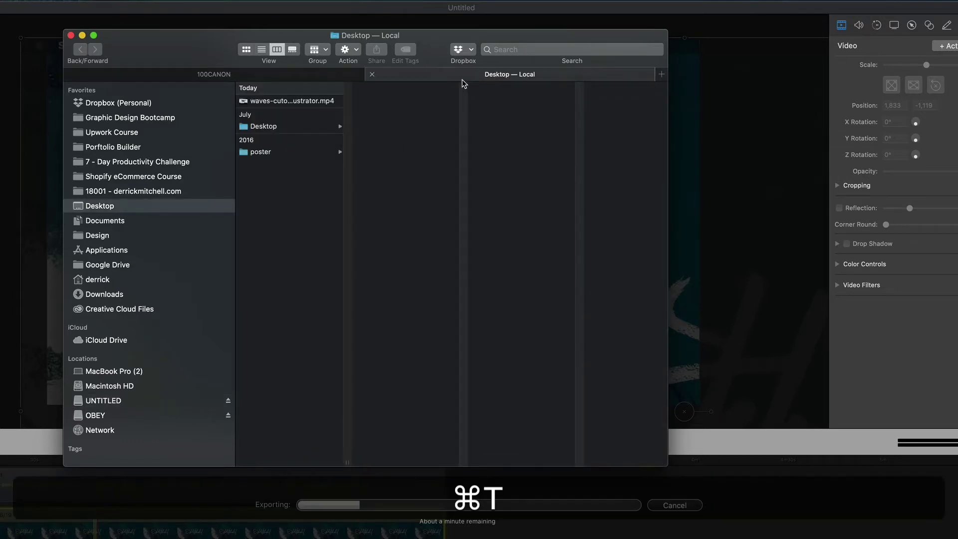
left_click(92, 416)
left_click(261, 241)
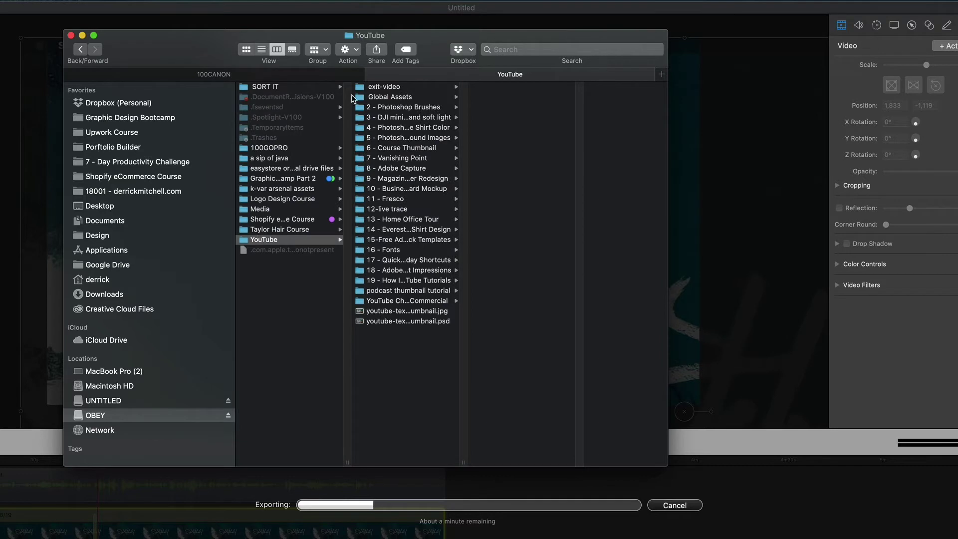
left_click(393, 280)
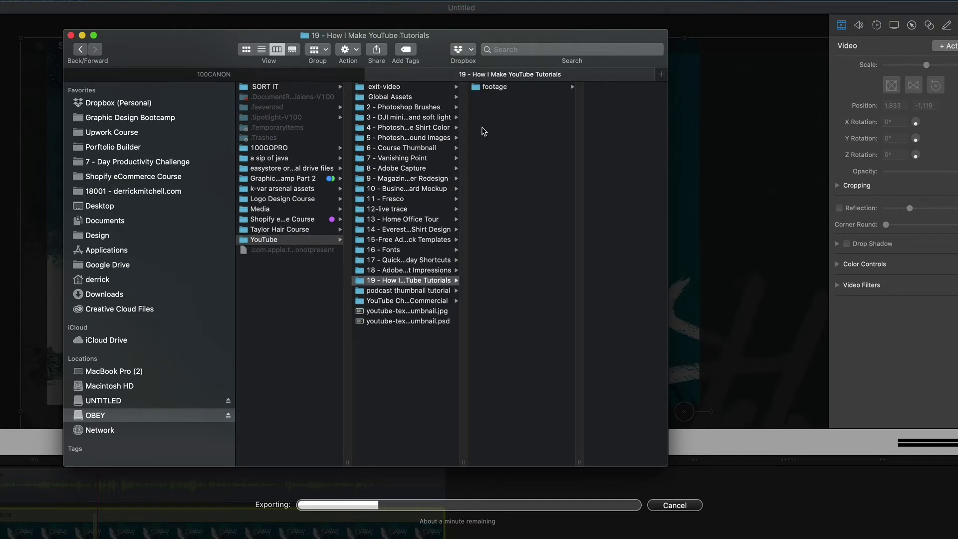
left_click(514, 86)
left_click(299, 74)
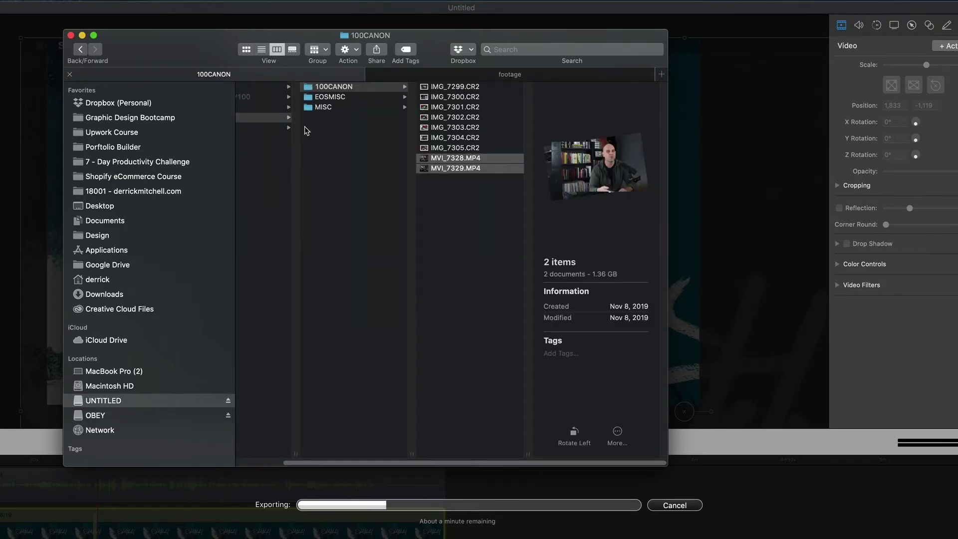
left_click_drag(469, 164, 607, 120)
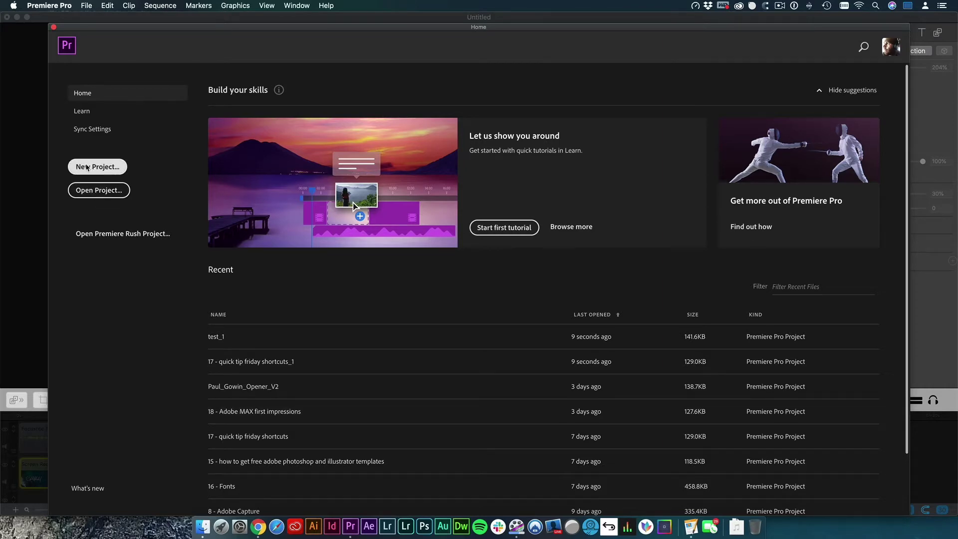
- Start a new project saved in a new premiere folder under OBEY/YouTube/19 - How I Make YouTube Tutorials
left_click(86, 168)
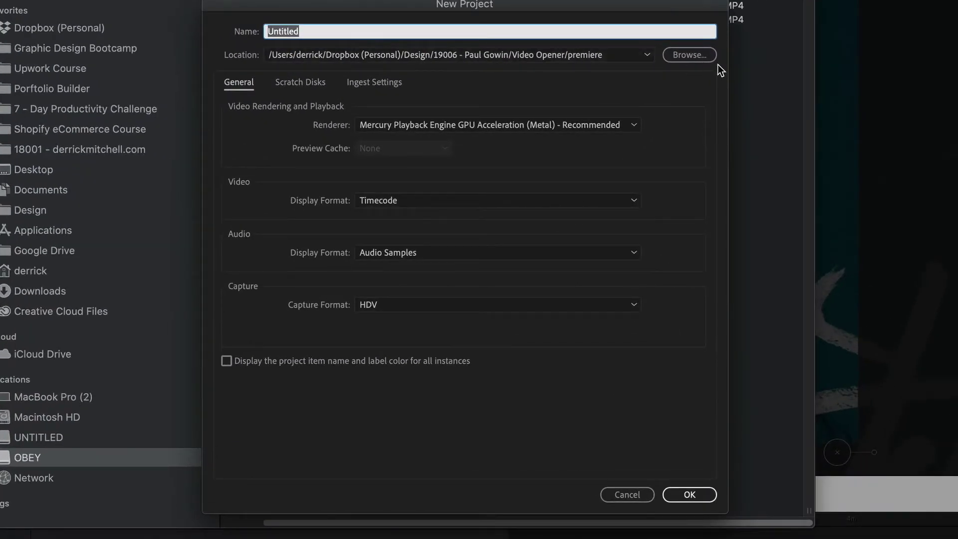
left_click(693, 56)
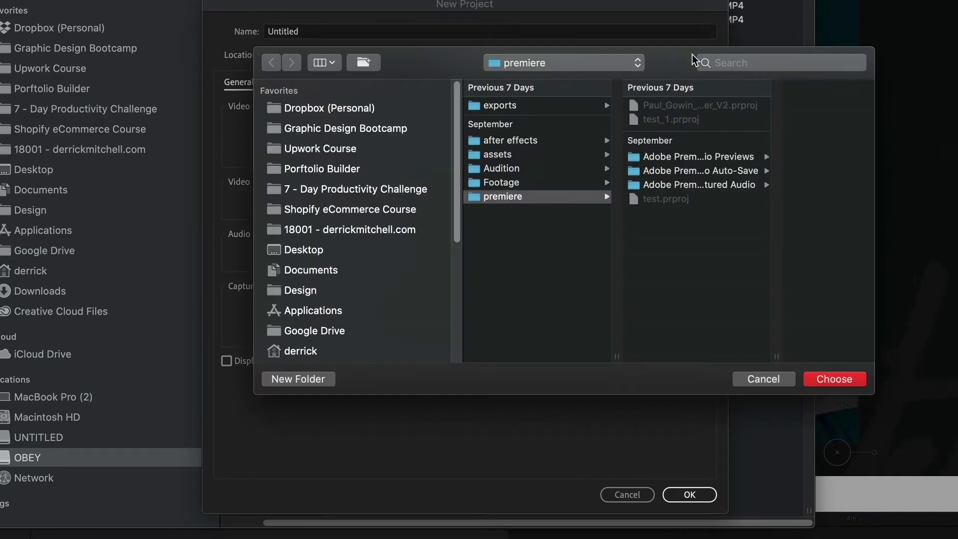
scroll(417, 249, "down", 5)
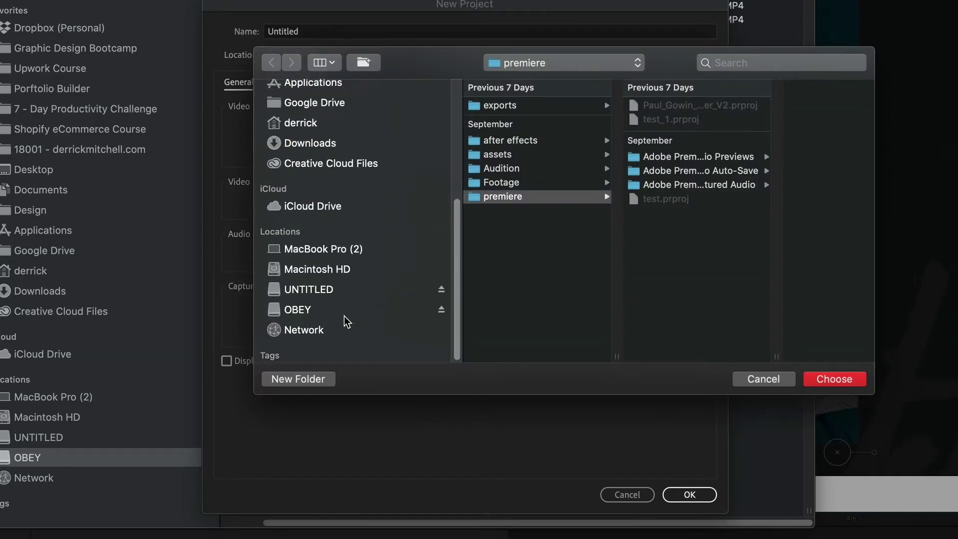
left_click(332, 313)
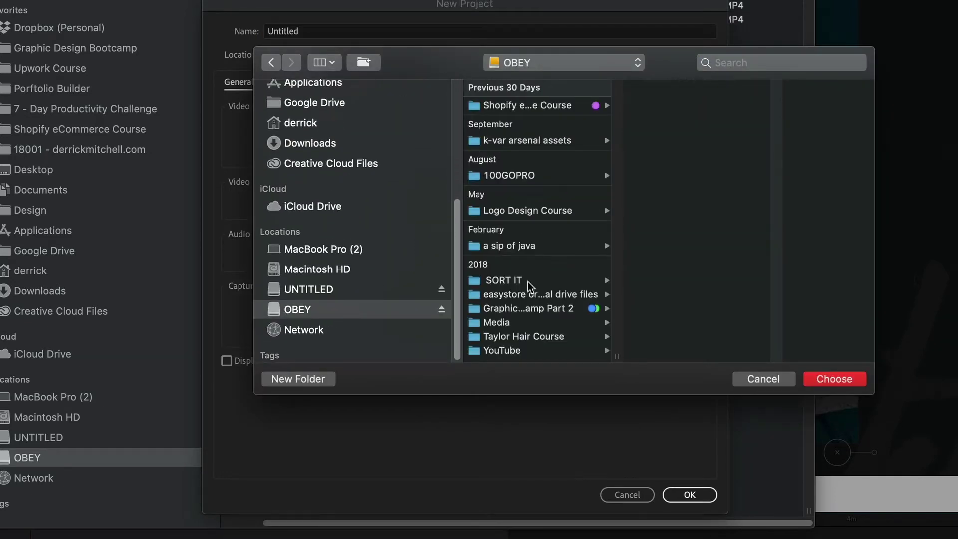
left_click(524, 352)
left_click(703, 107)
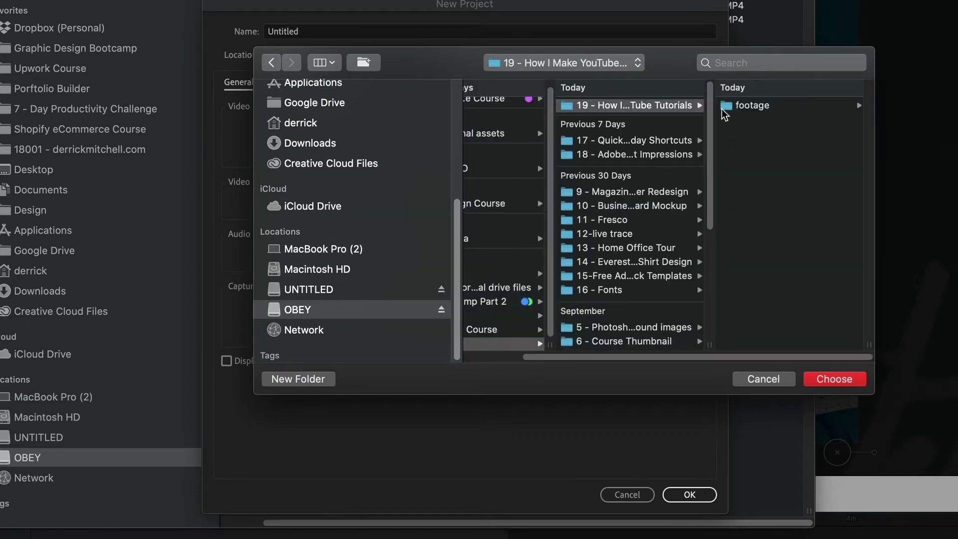
left_click(292, 377)
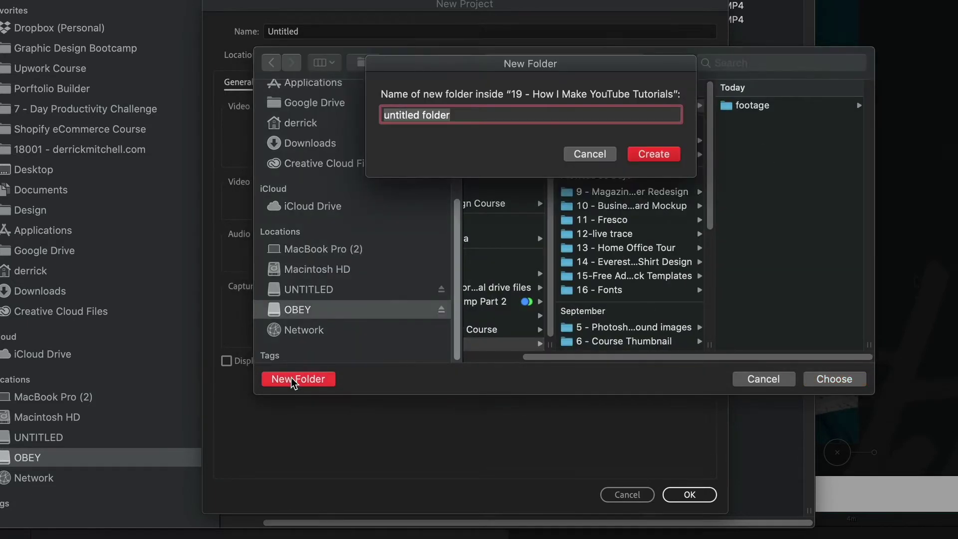
type("premiere")
key("Return")
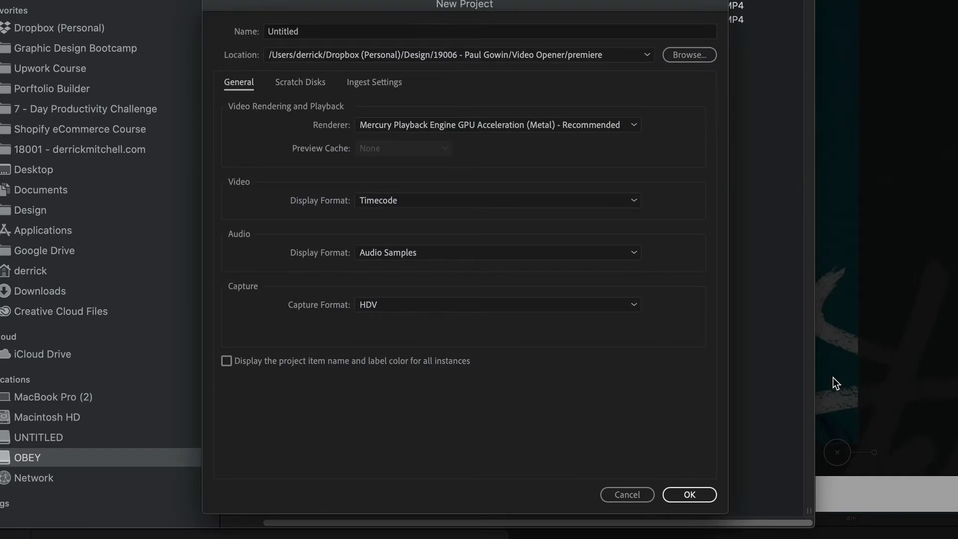
- Name the project '19 - How I Make YouTube Tutorials' and create it
left_click(360, 31)
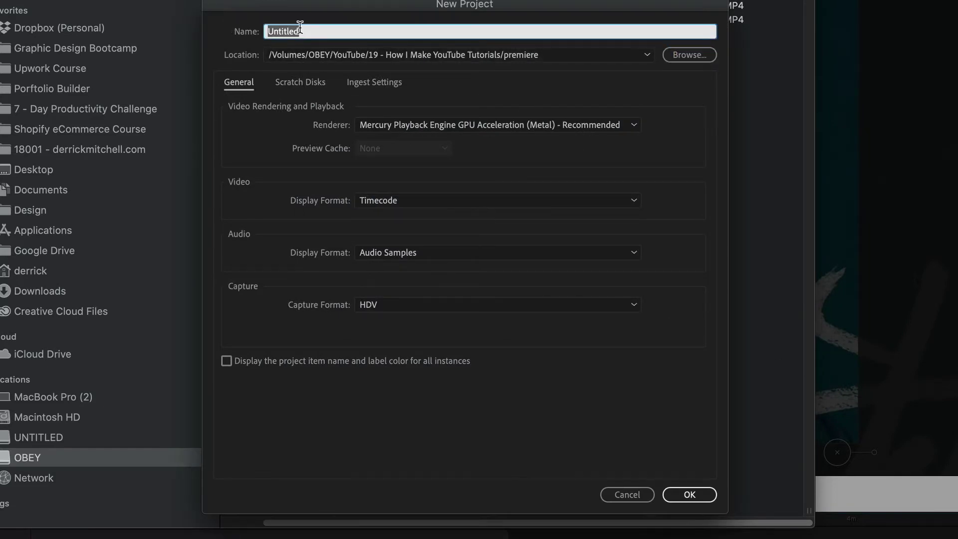
type("19 - How I Record")
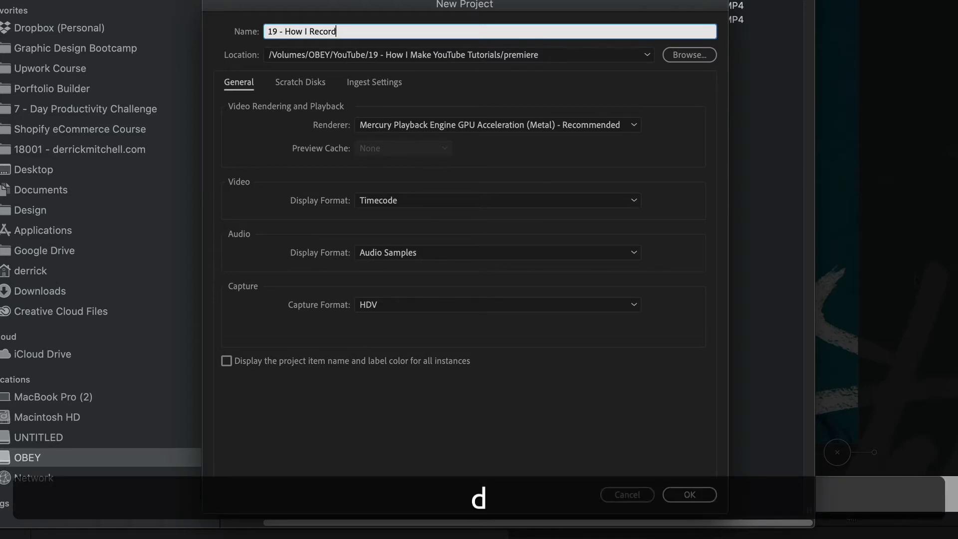
type(" My YouTube Tutorials")
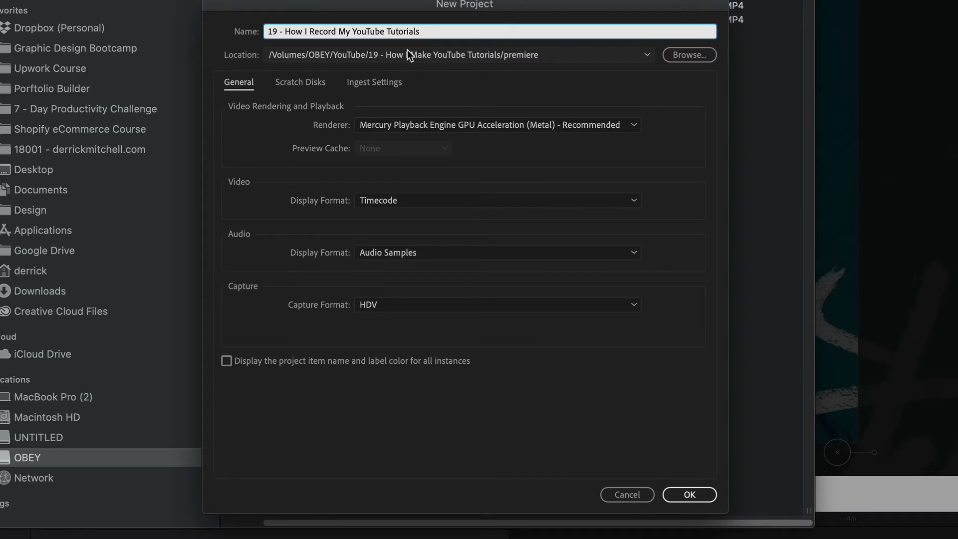
double_click(319, 30)
key("Delete")
key("Delete")
key("Delete")
key("Delete")
key("Delete")
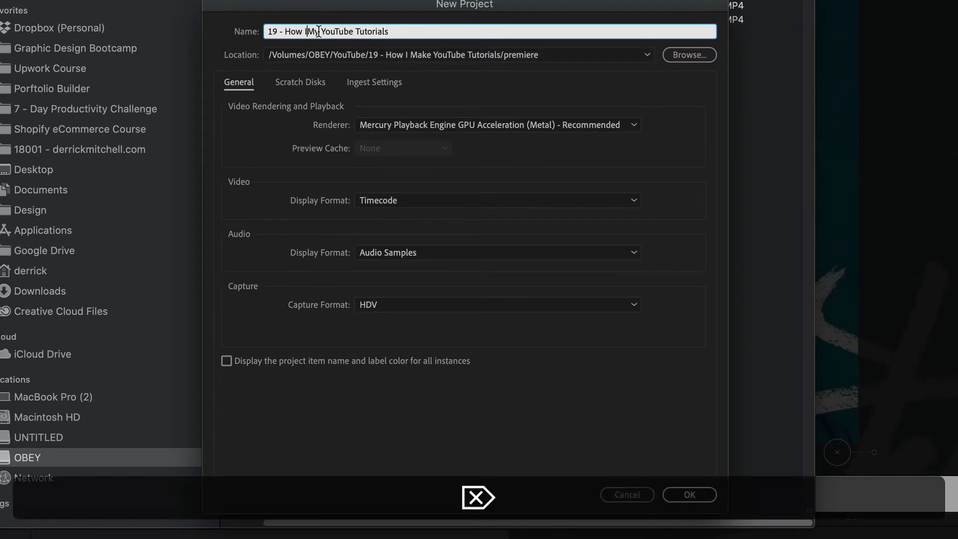
type("Make")
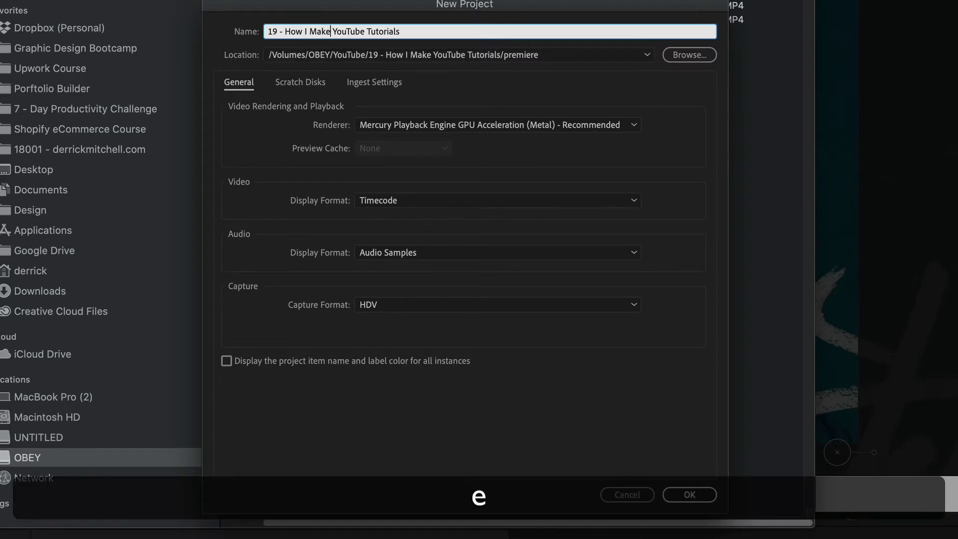
left_click(702, 492)
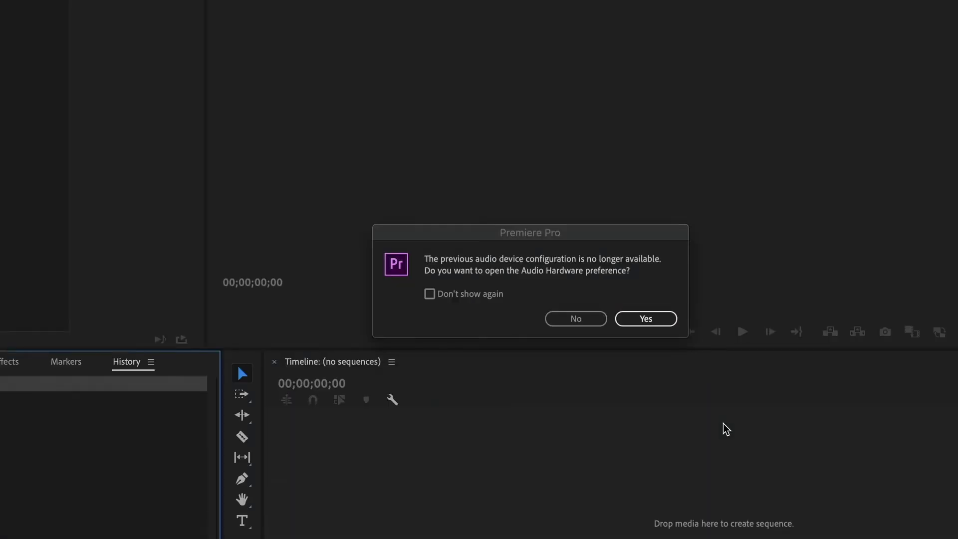
- Accept the audio hardware prompt and reset the Editing workspace to its saved layout
left_click_drag(564, 235, 672, 101)
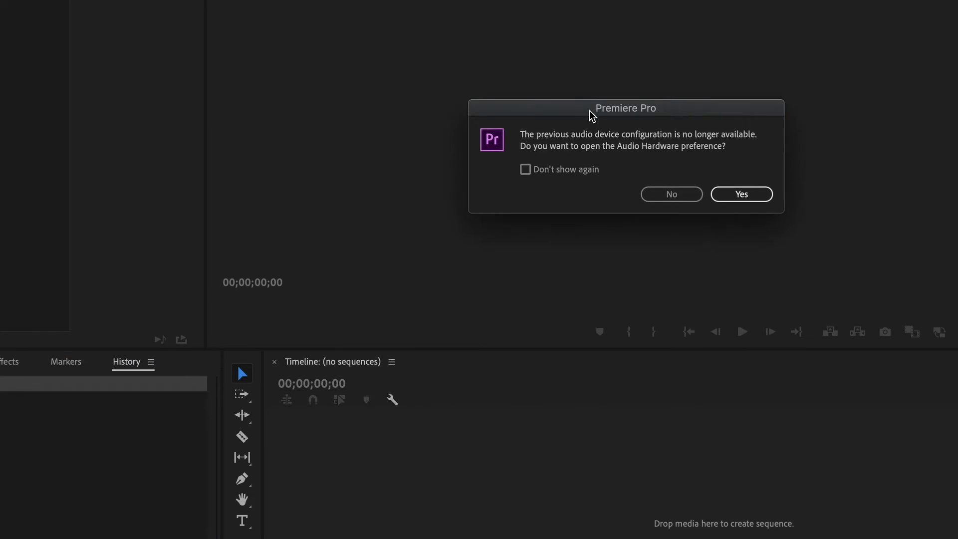
left_click(741, 198)
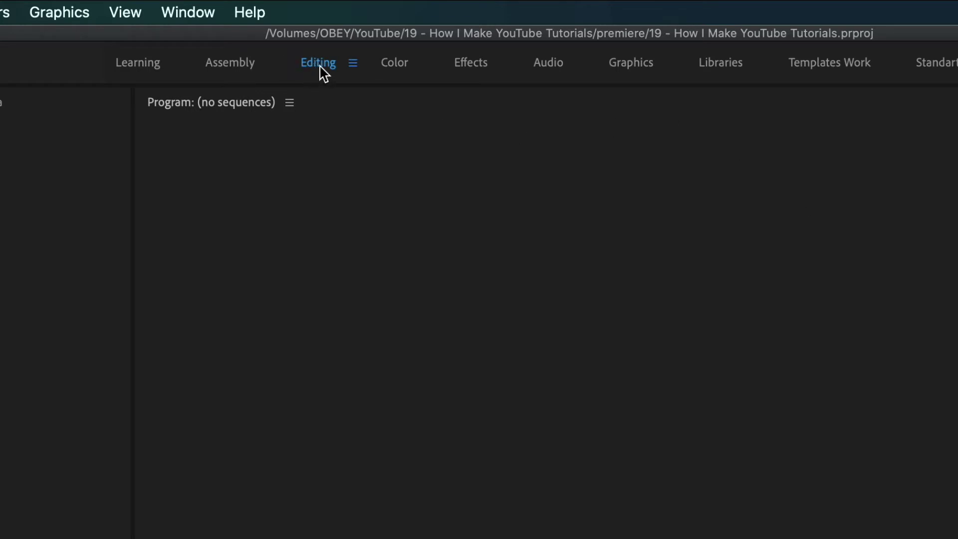
left_click(173, 15)
mouse_move(193, 36)
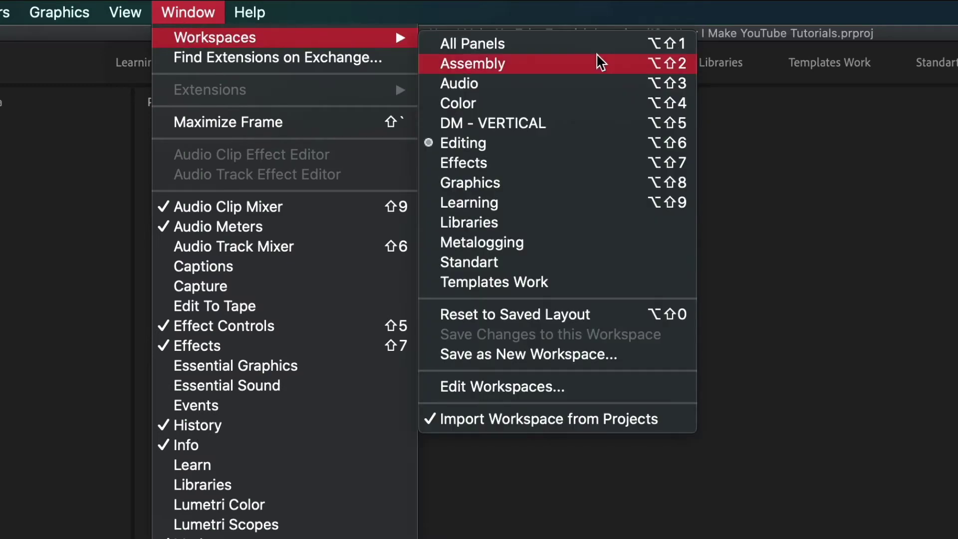
left_click(590, 319)
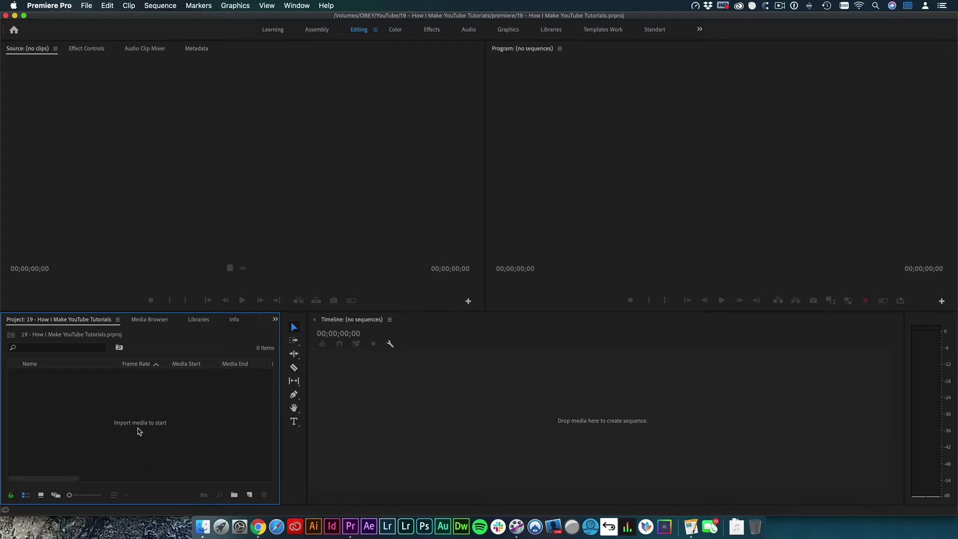
- Browse the Import dialog to OBEY/YouTube/19 folder/footage and preview office-tour-part-1-SFX.mp4
double_click(156, 423)
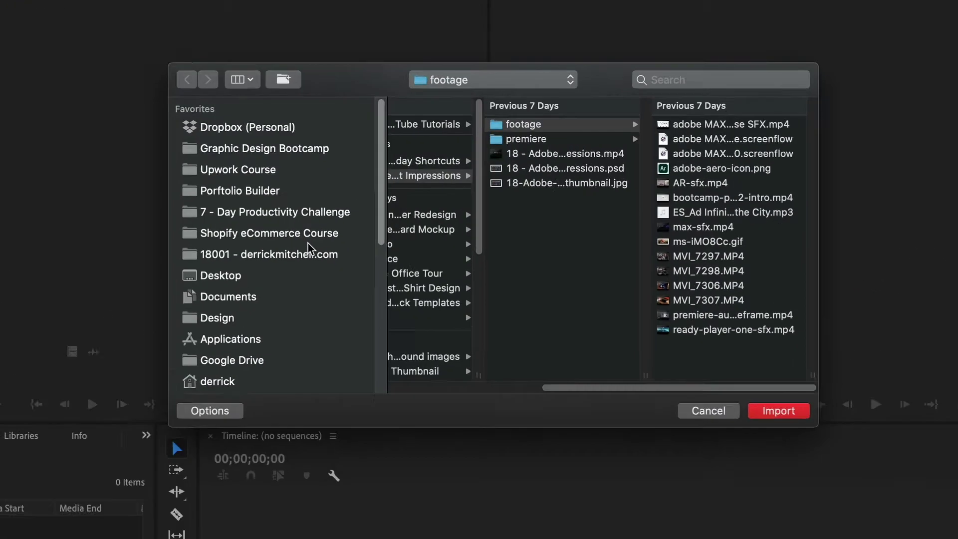
scroll(379, 202, "down", 5)
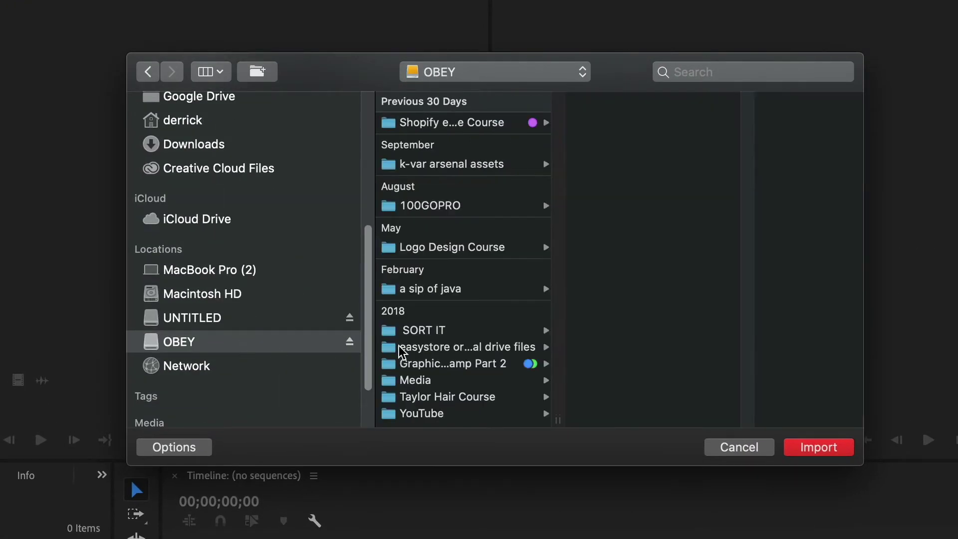
left_click(444, 415)
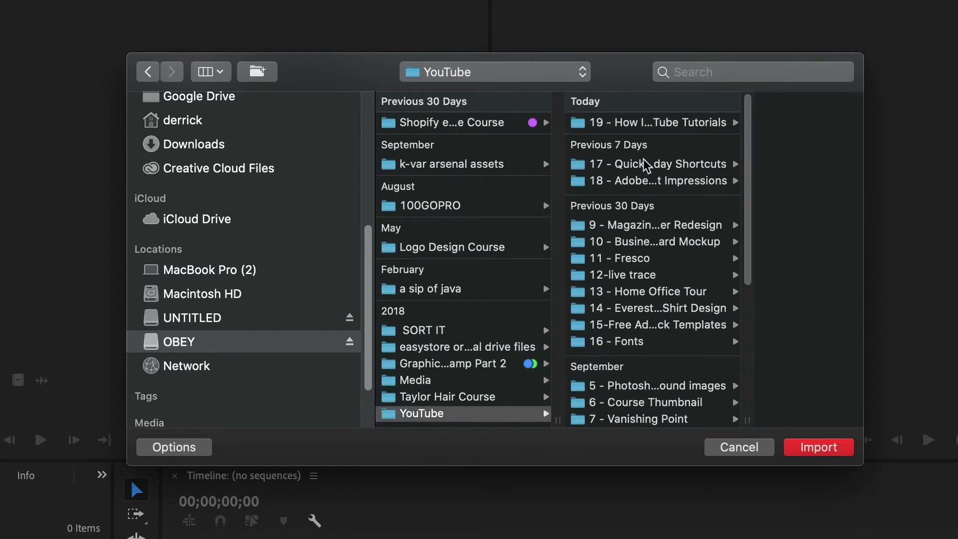
left_click(660, 122)
left_click(708, 142)
left_click(590, 122)
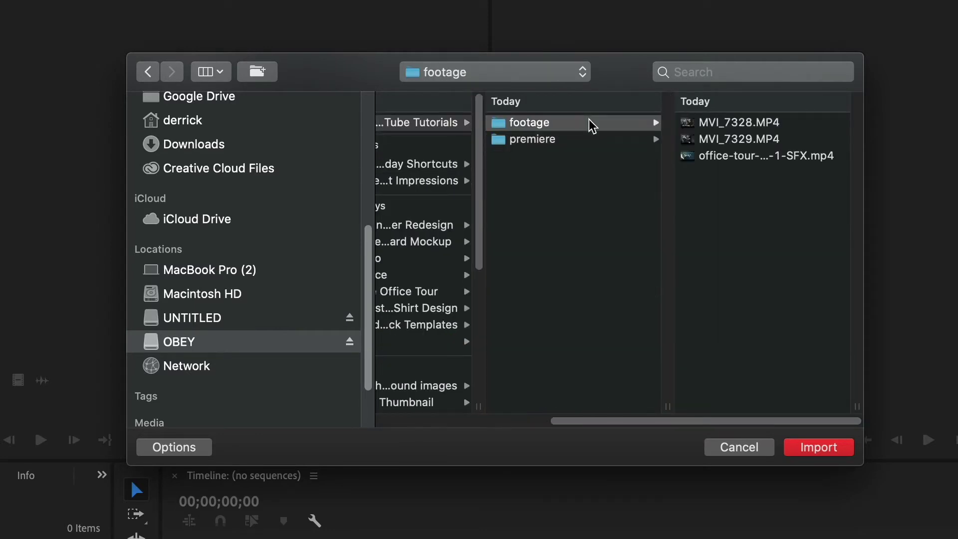
left_click(773, 157)
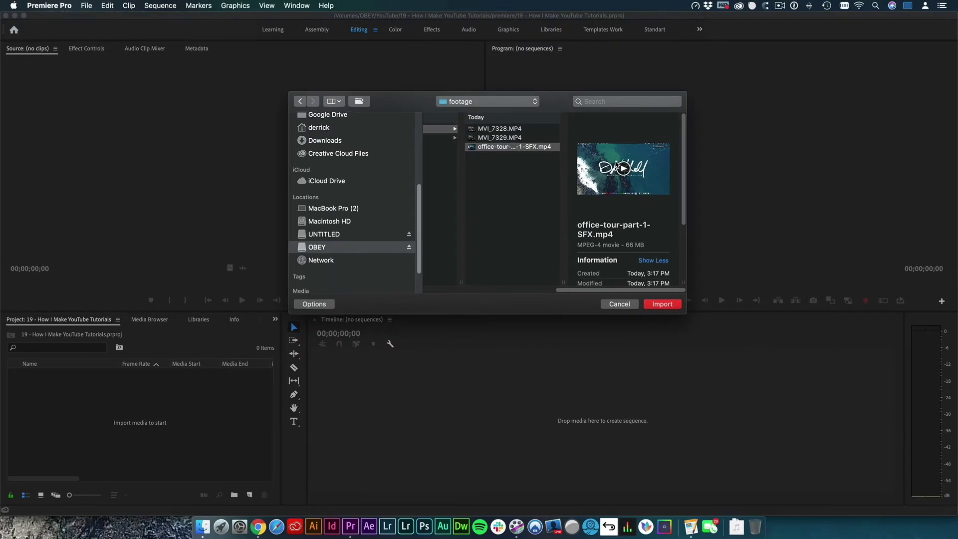
key("space")
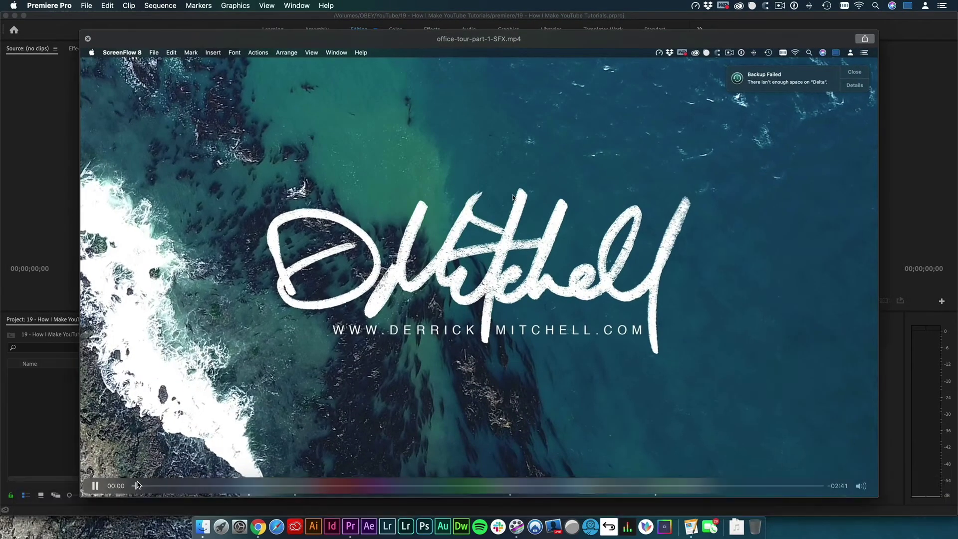
left_click_drag(263, 480, 489, 472)
key("space")
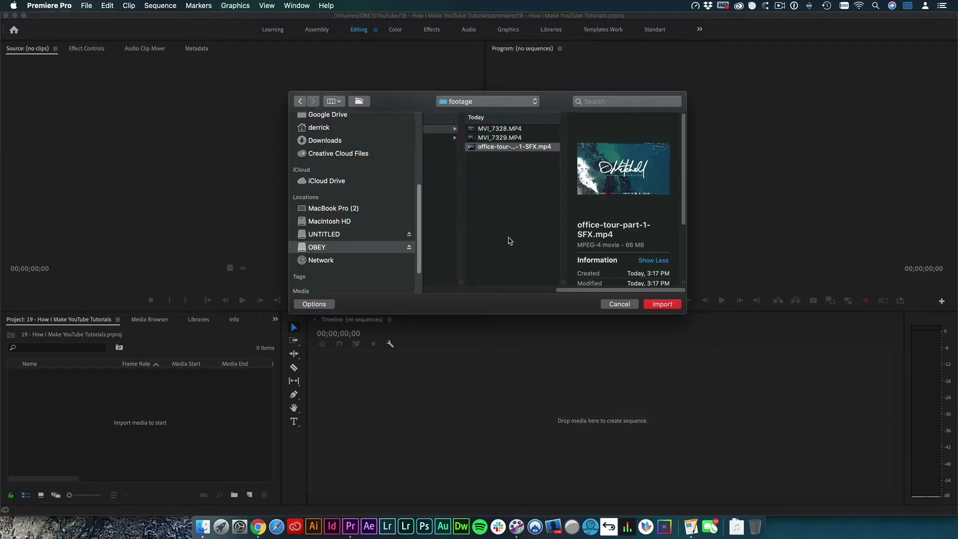
- Select MVI_7329.MP4 and office-tour-part-1-SFX.mp4 together and import them
left_click(515, 140)
key("Up")
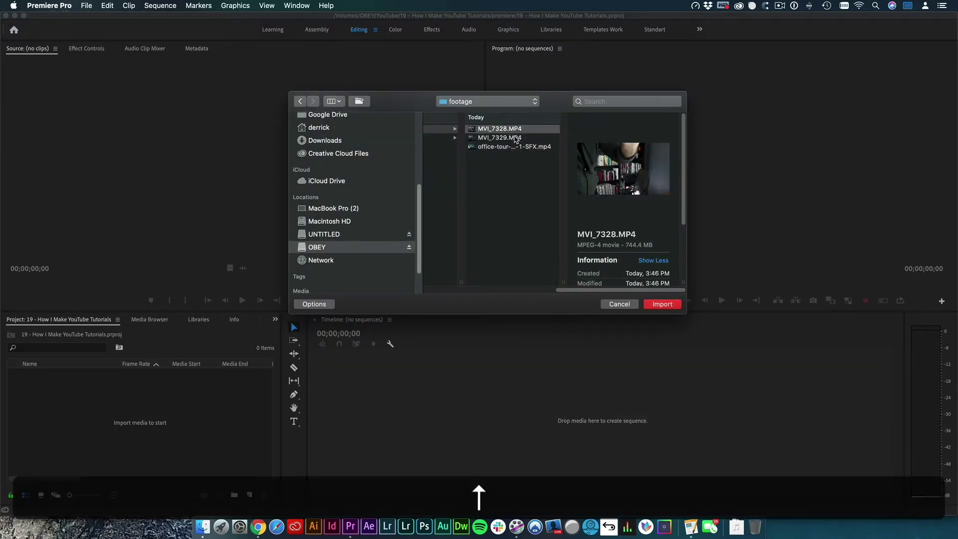
key("Down")
left_click(529, 146)
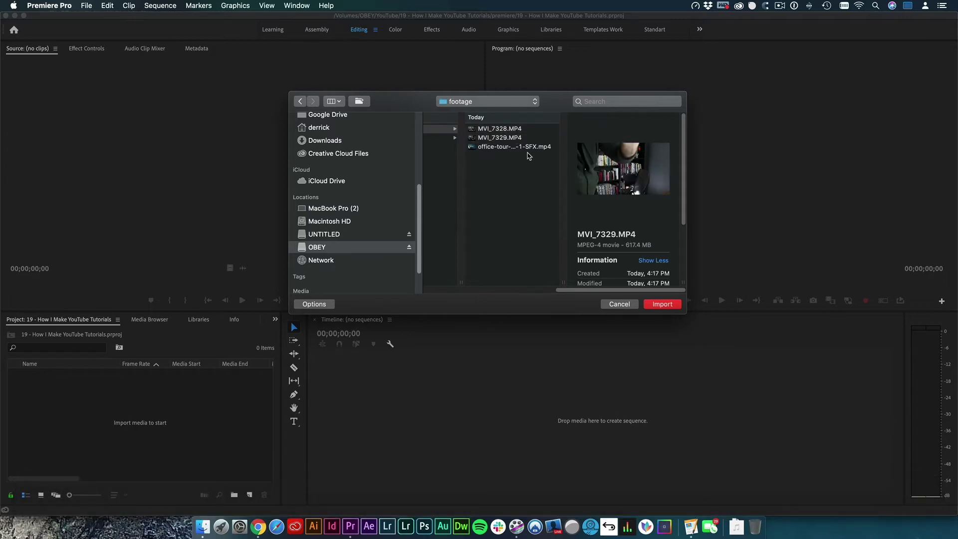
left_click(528, 140, "shift")
left_click(665, 305)
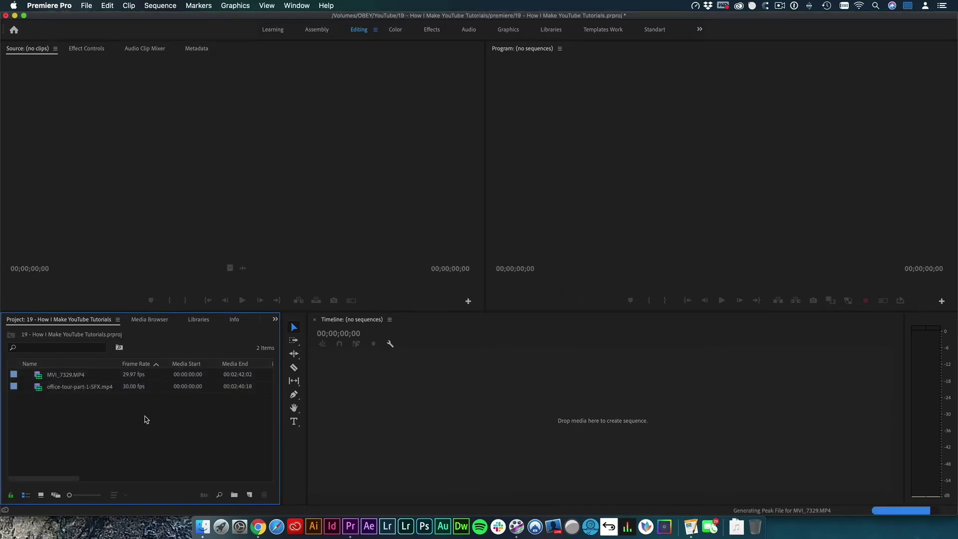
- Merge both clips into 'MVI_7329.MP4 Multicam' and create the MVI_7329 sequence from it
scroll(113, 408, "right", 3)
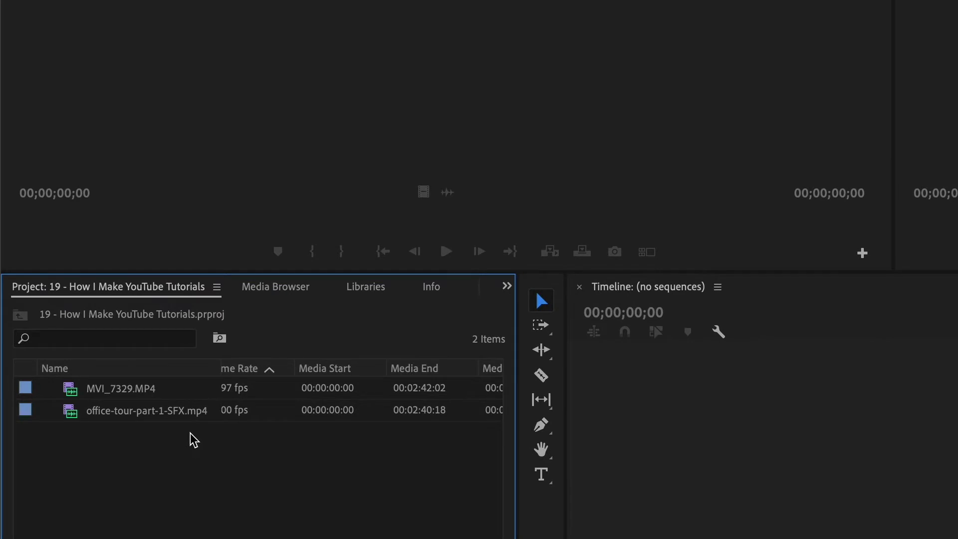
left_click_drag(182, 483, 141, 387)
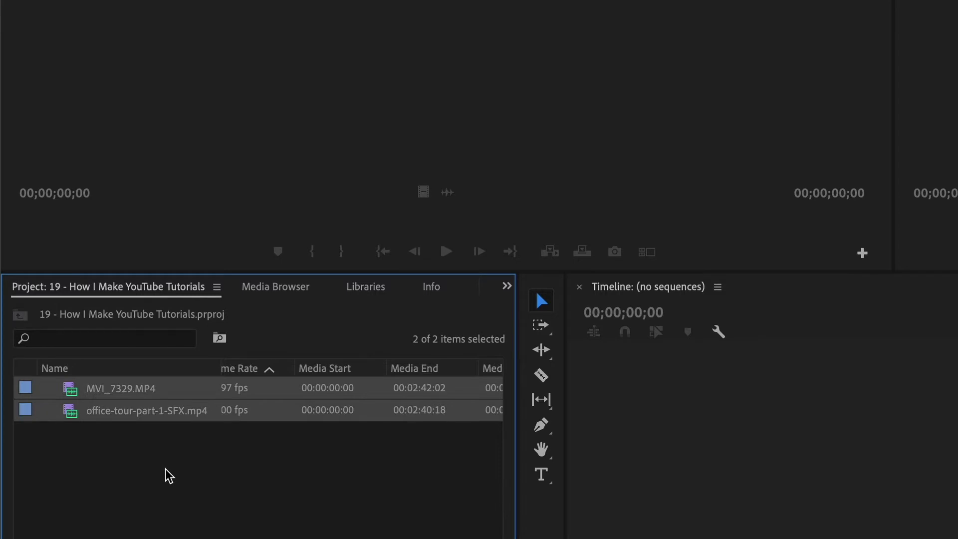
right_click(159, 411)
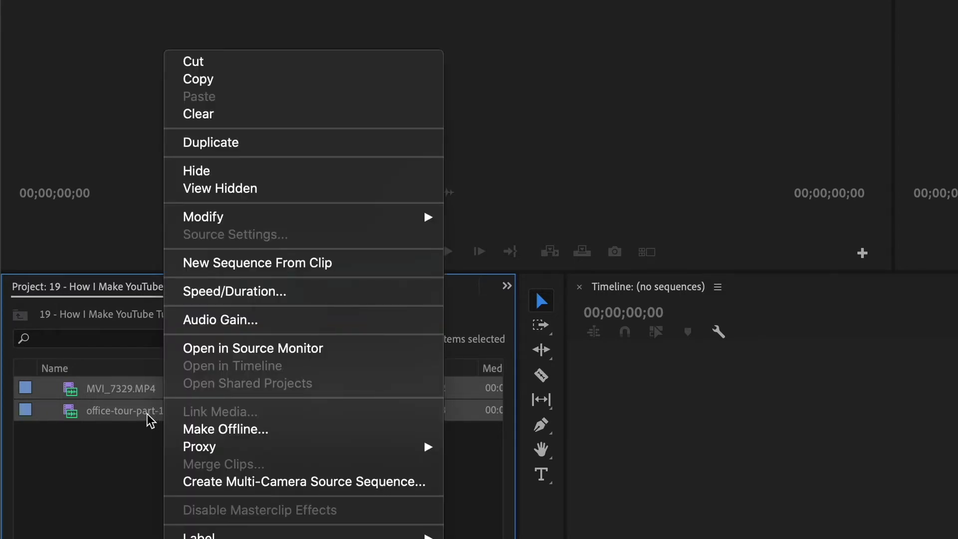
left_click(331, 487)
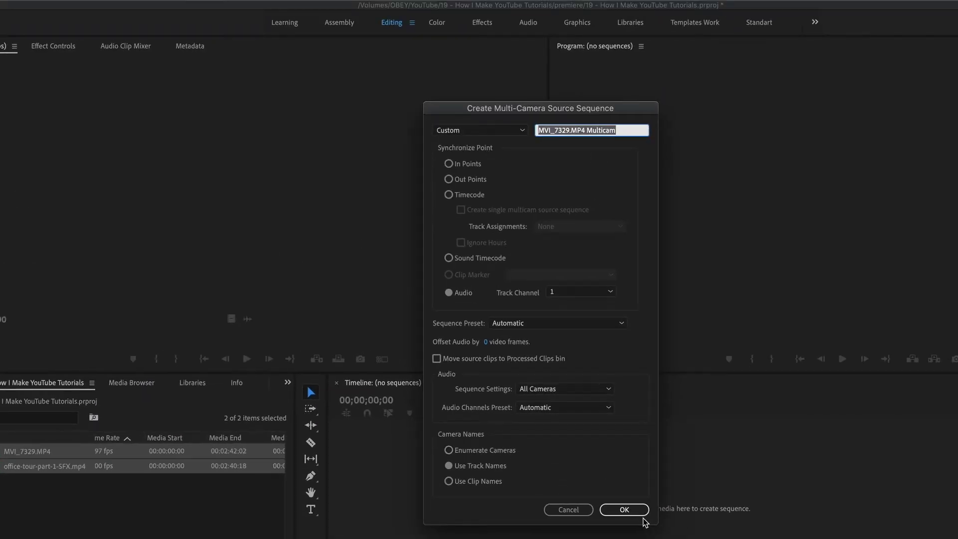
left_click(624, 509)
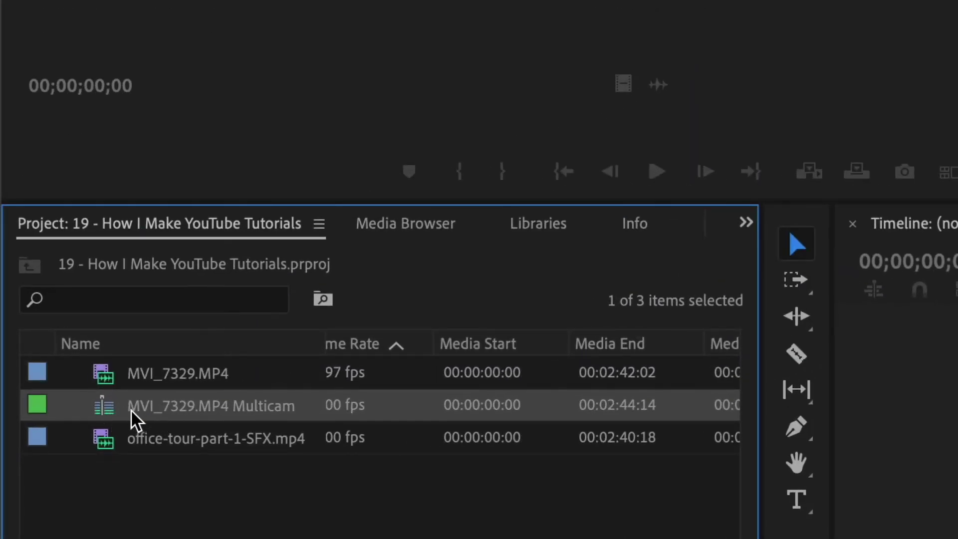
right_click(130, 409)
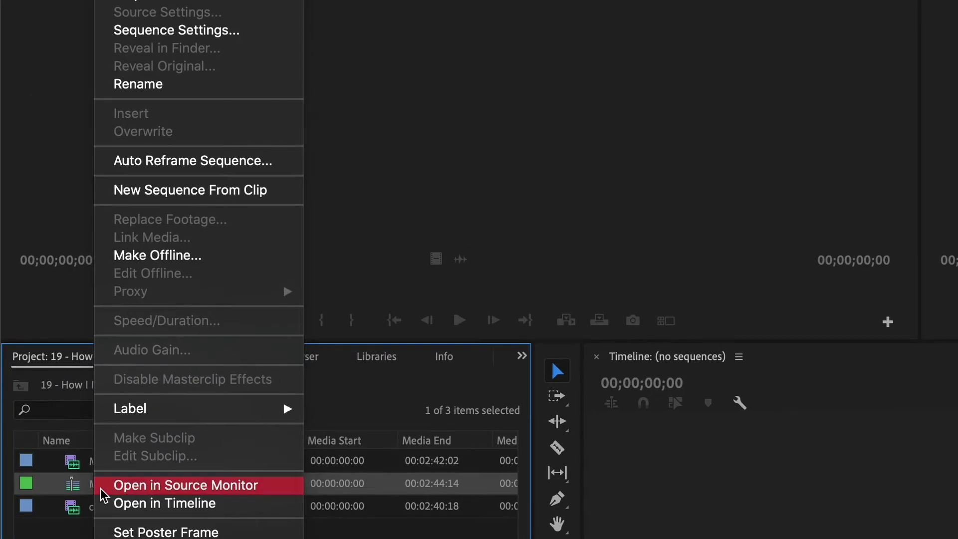
left_click(252, 190)
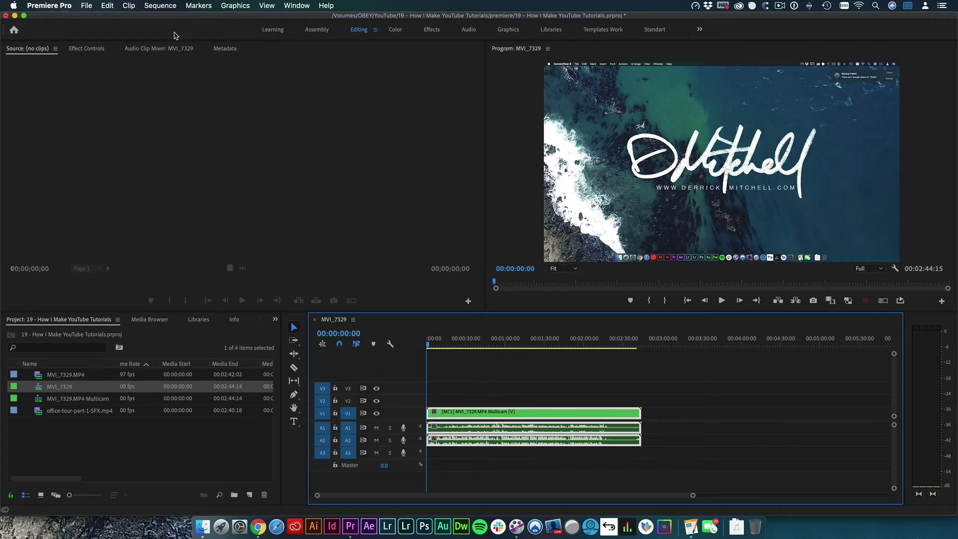
left_click(87, 6)
mouse_move(90, 19)
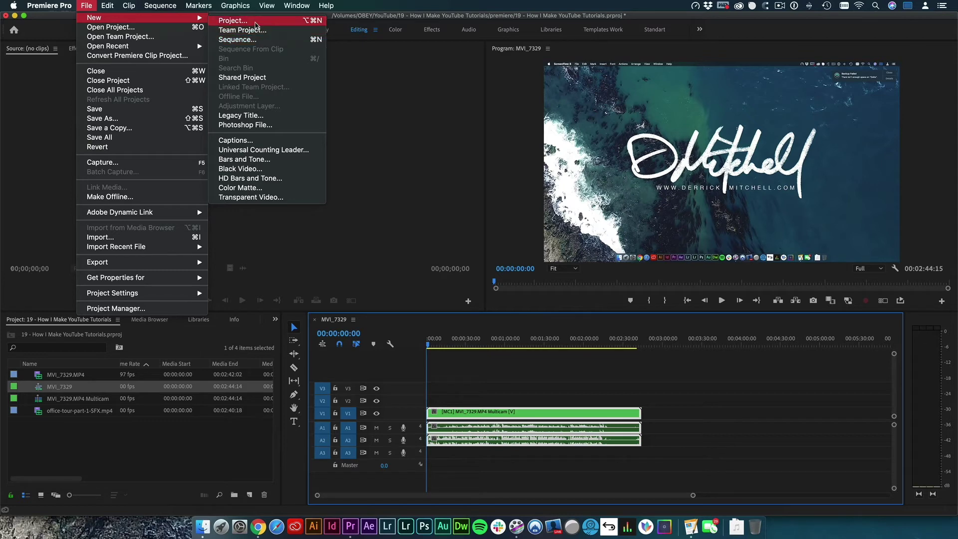
left_click(51, 326)
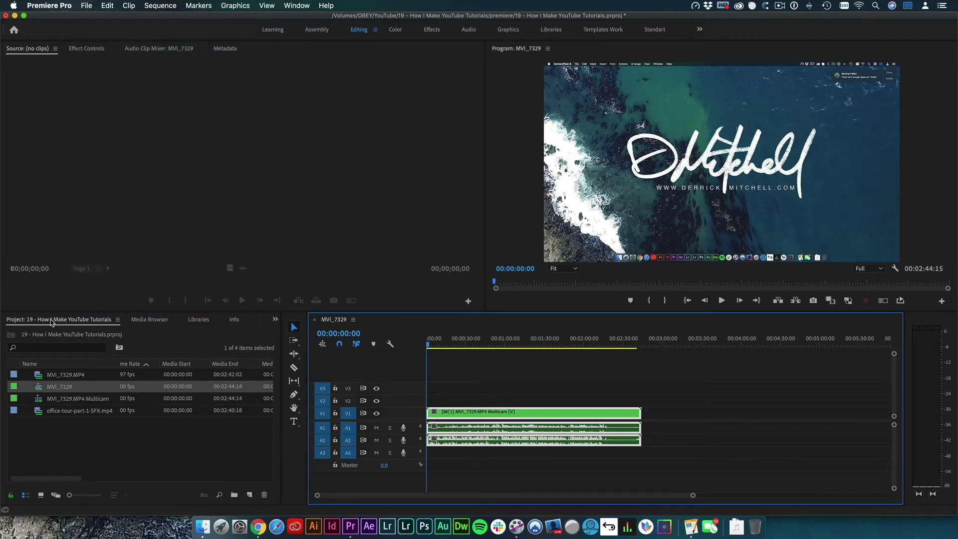
left_click(275, 322)
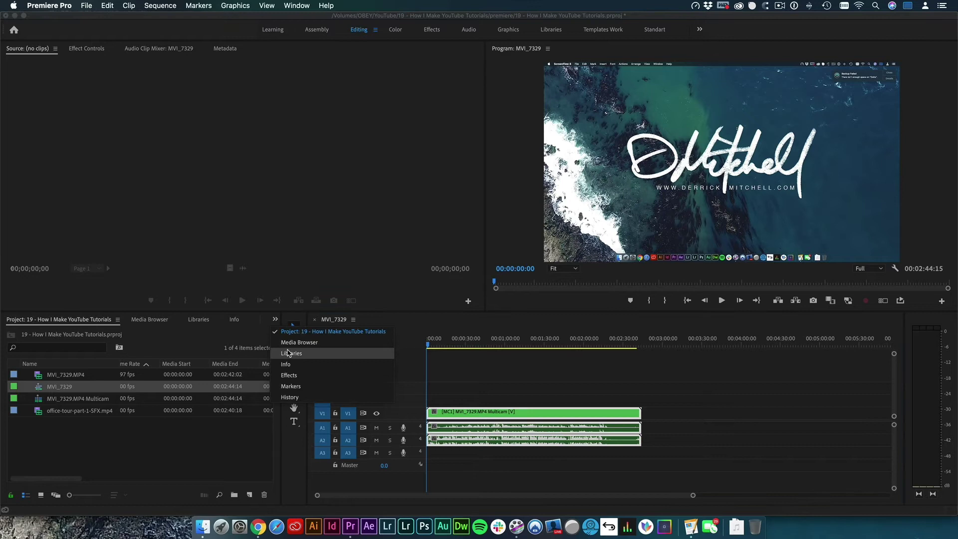
left_click(80, 323)
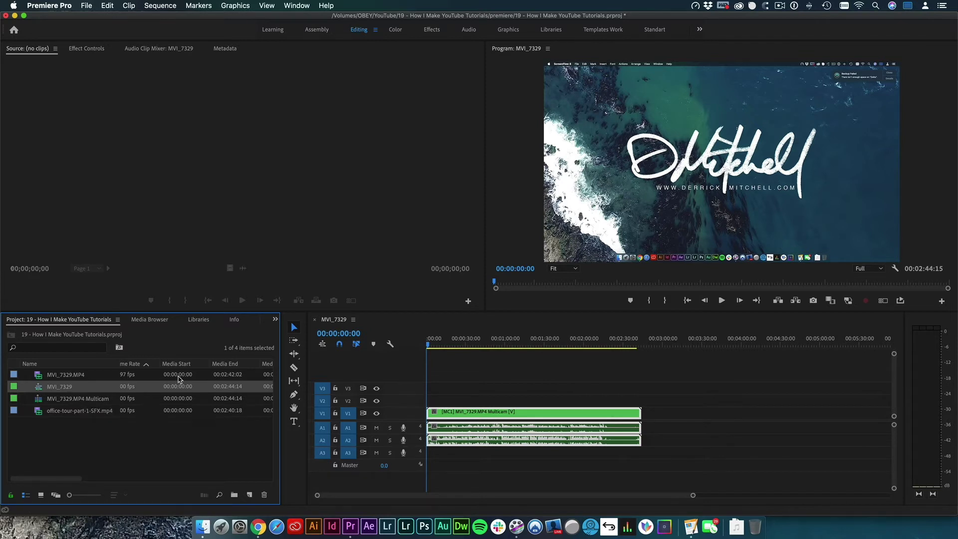
left_click(75, 402)
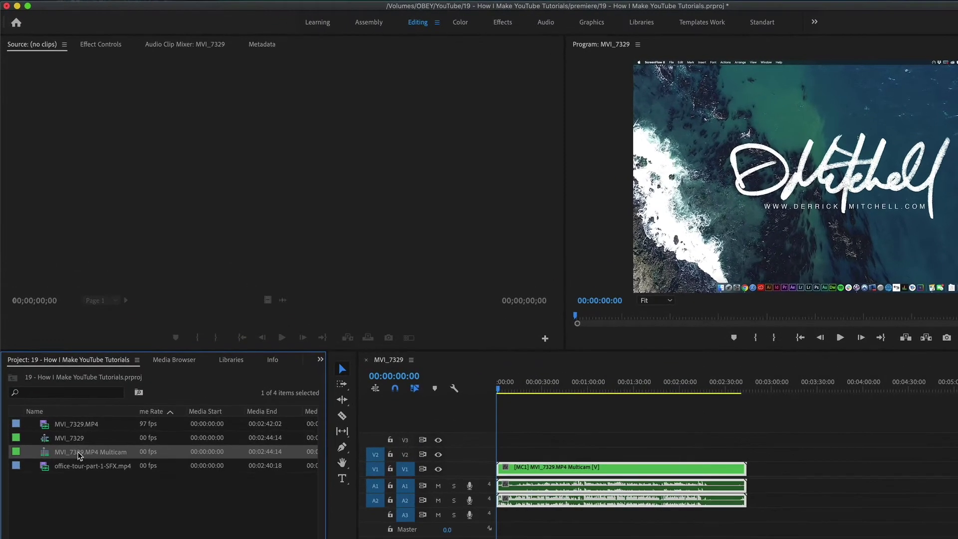
left_click(61, 391)
- Rename the MVI_7329 sequence to '19 - YouTube Tutorials' and enlarge the Program monitor over the Source area
right_click(73, 444)
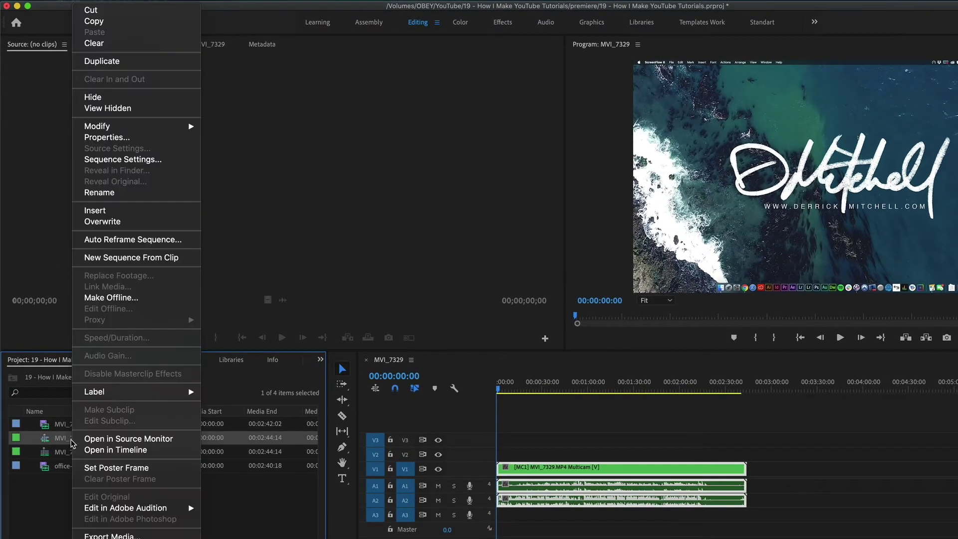
left_click(101, 192)
type("1")
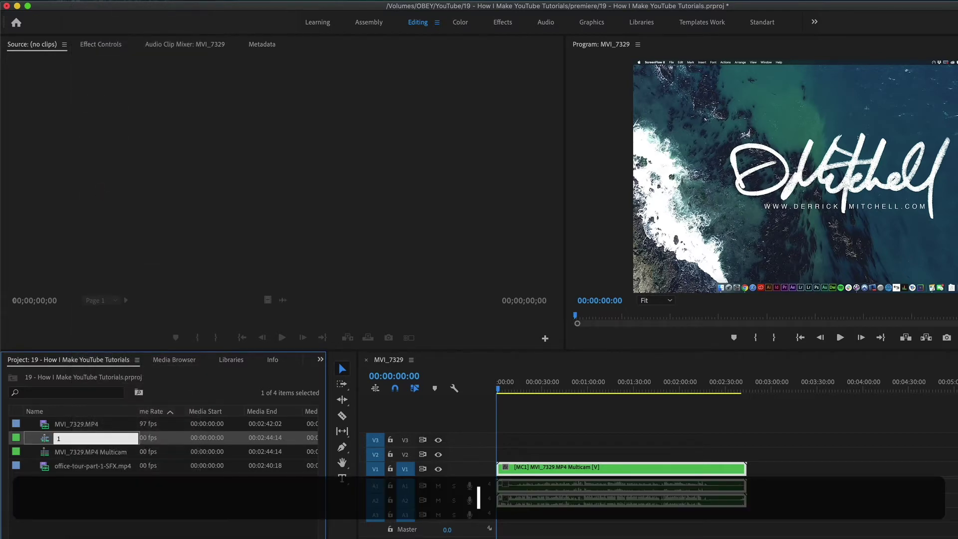
type("9 - YouTube Tutoria")
type("ls")
key("Return")
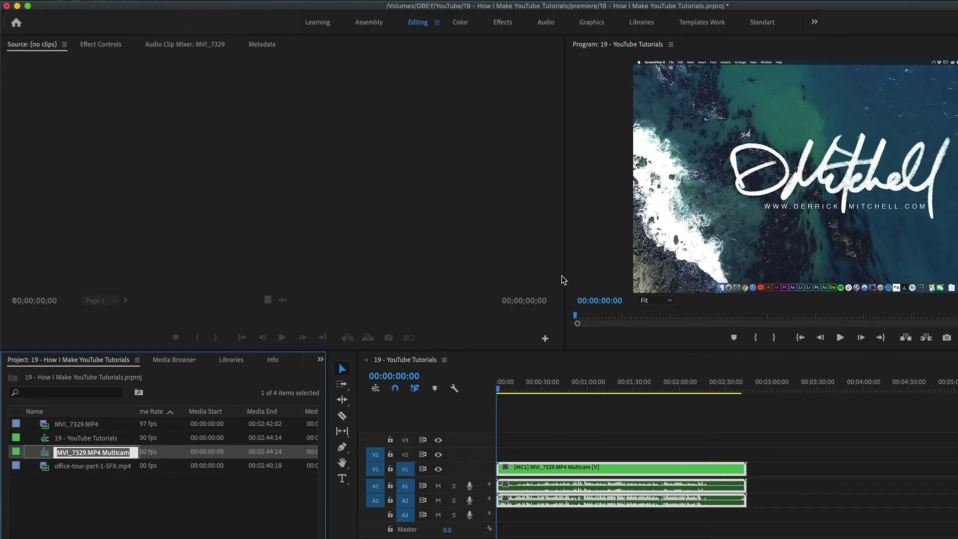
left_click_drag(564, 279, 214, 232)
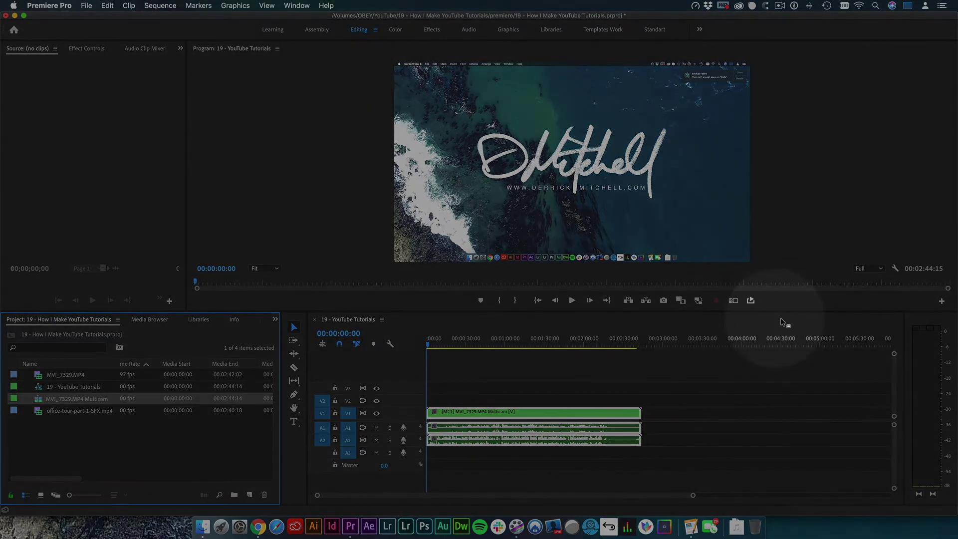
- Add the Toggle Multi-Camera View button to the Program monitor and move the playhead to about 22 seconds
left_click(942, 302)
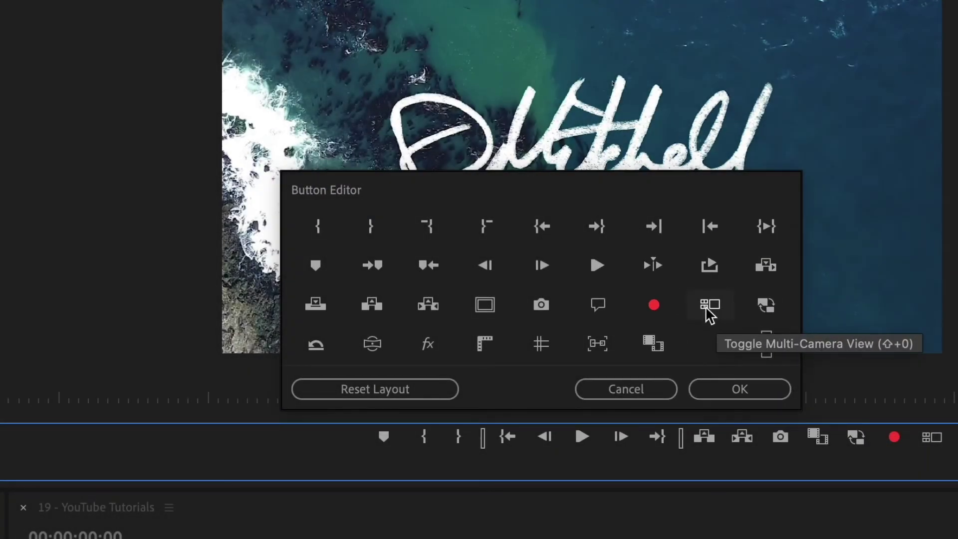
left_click(740, 388)
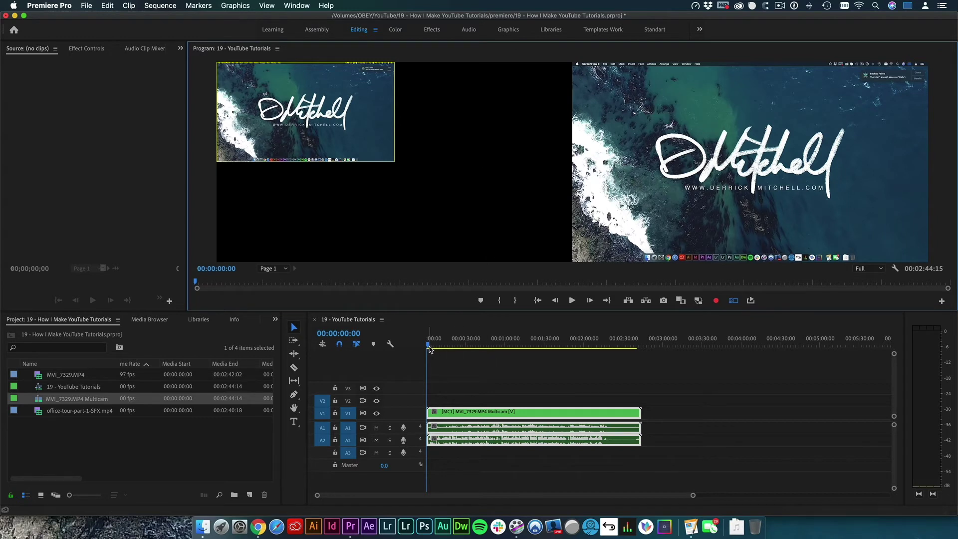
left_click_drag(431, 344, 459, 351)
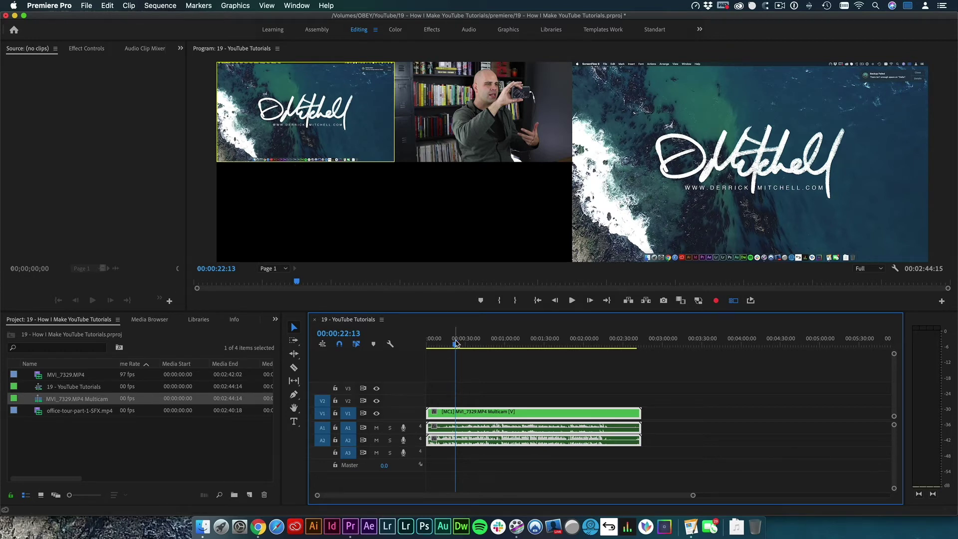
- From about 26 seconds, play the multicam sequence cutting to angle 2, the logo angle, then the presenter
left_click_drag(455, 344, 447, 344)
key("space")
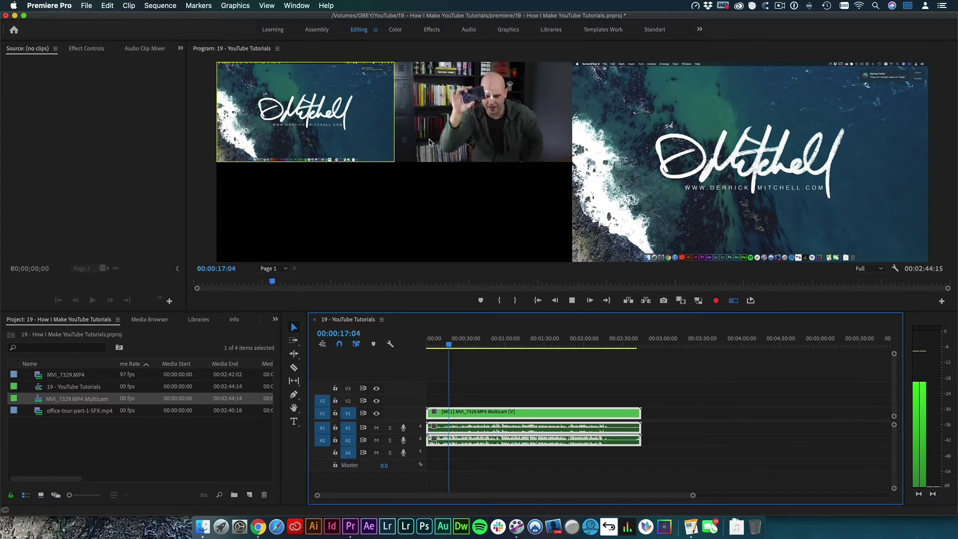
left_click(449, 142)
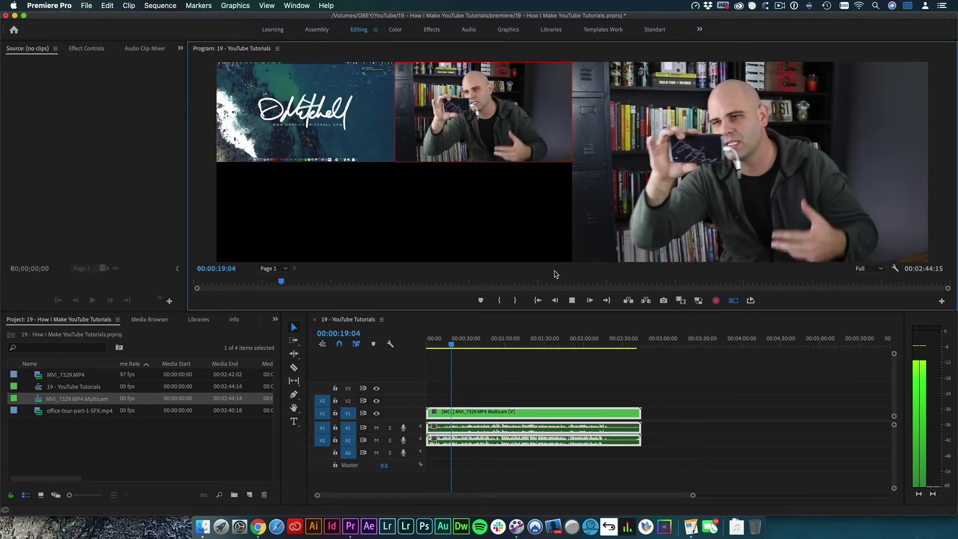
left_click(294, 98)
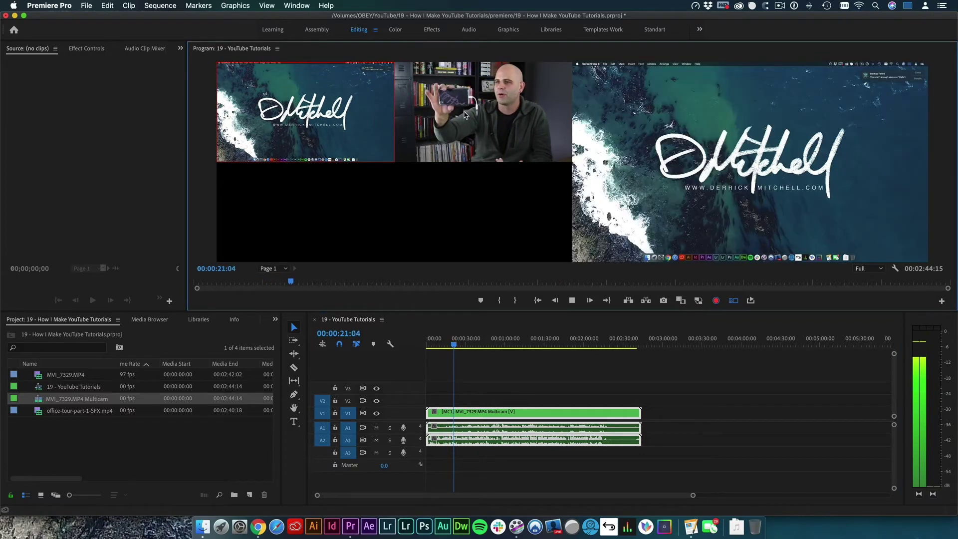
left_click(498, 150)
left_click(574, 299)
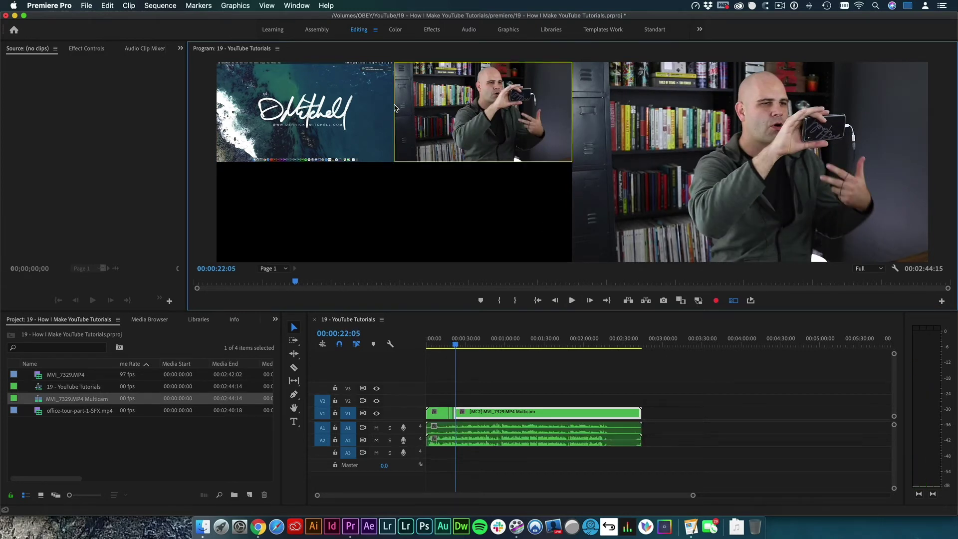
- Deselect the MC2 clip, mute audio track A1, and move back to 00:00:58:17
left_click(475, 451)
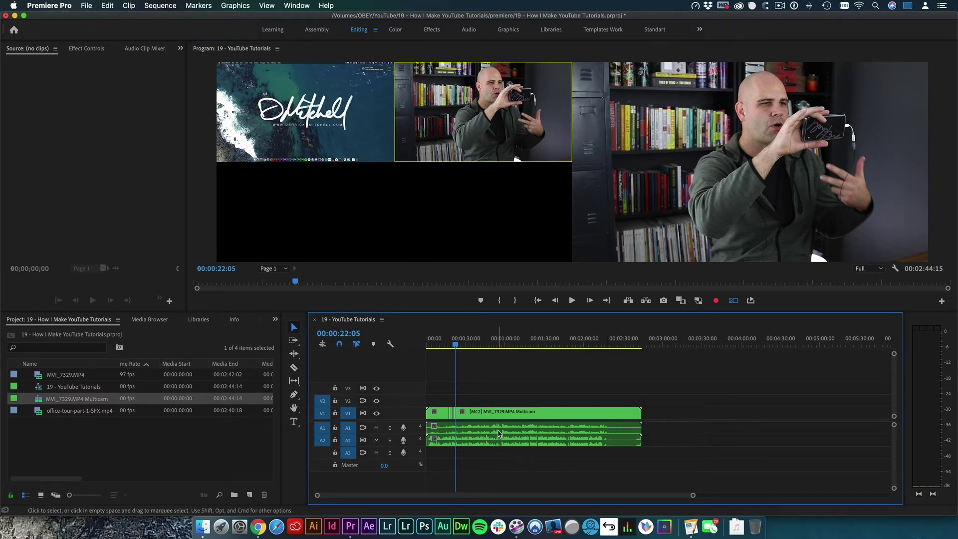
left_click(376, 427)
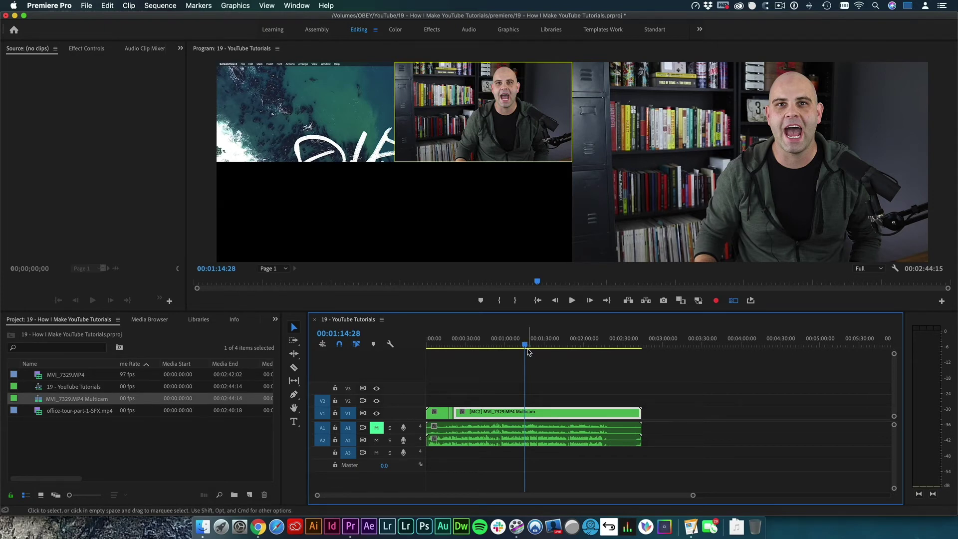
left_click_drag(524, 341, 505, 346)
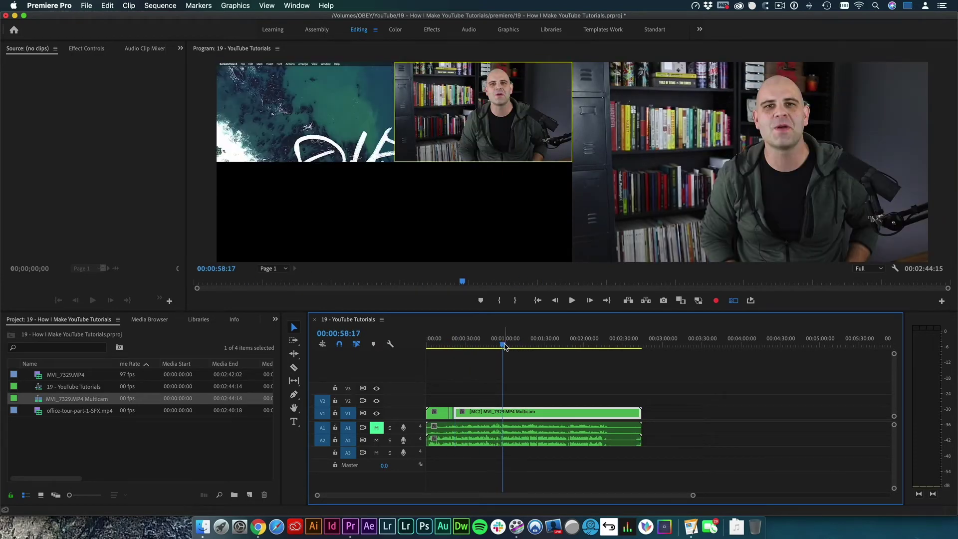
- Ripple-trim the multicam clip's end at 00:02:42:12 near the clip tail
key("Home")
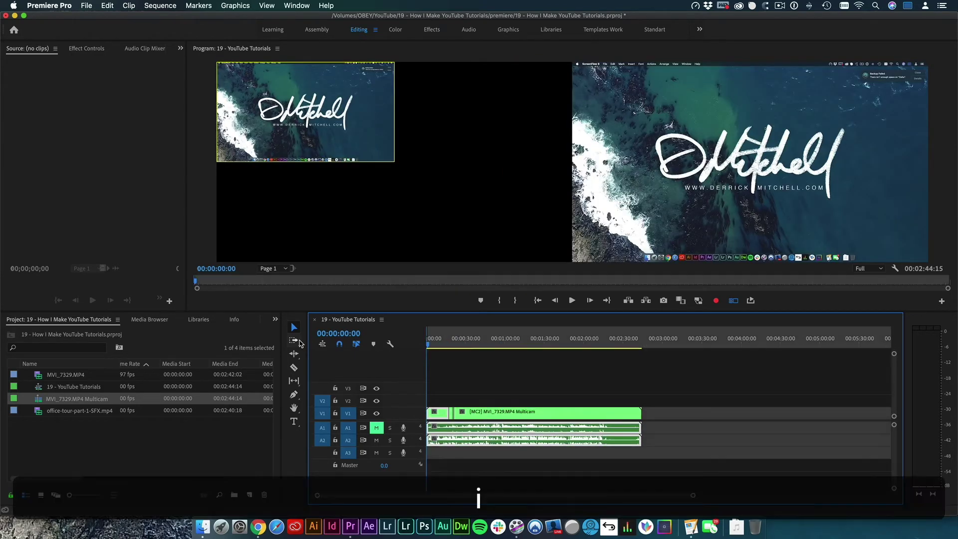
left_click_drag(649, 343, 642, 344)
key("w")
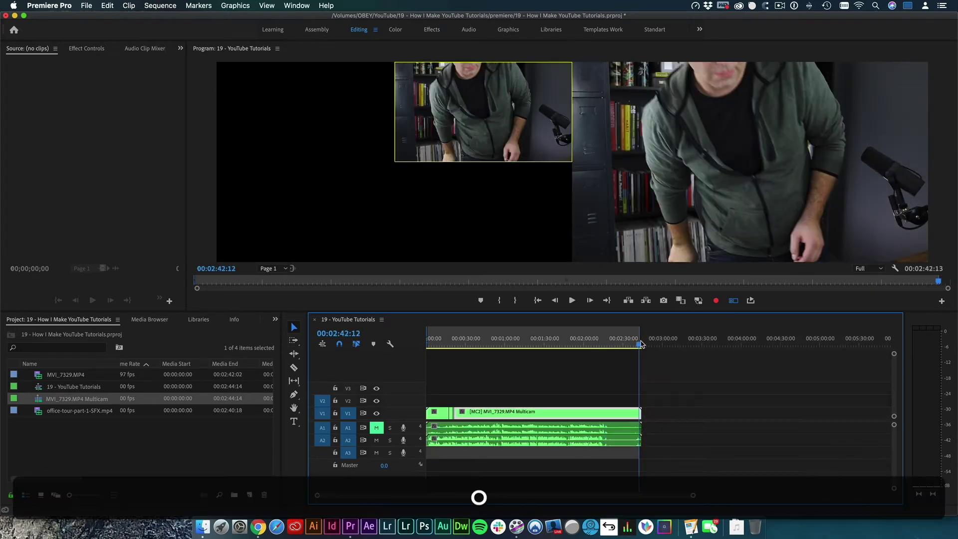
- Start a media export of the sequence from the File menu
left_click(86, 4)
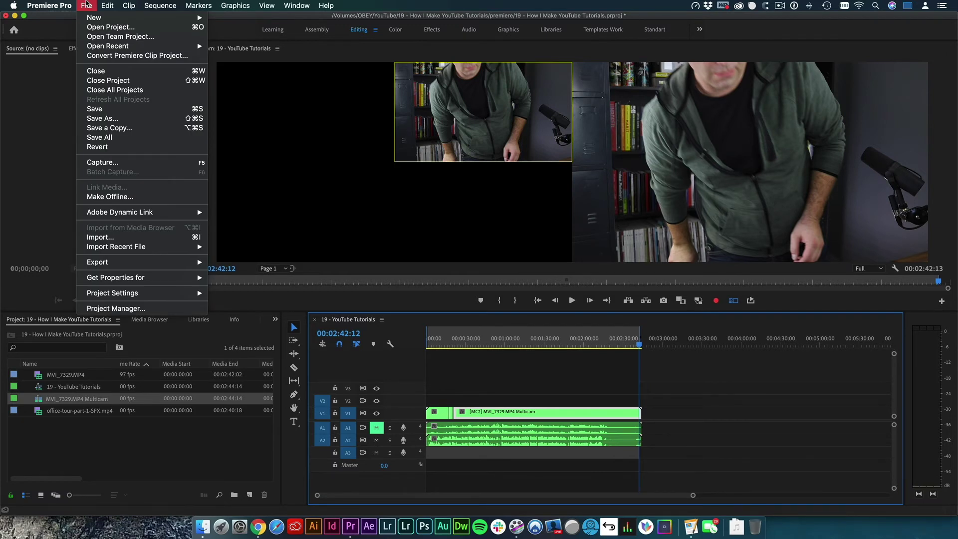
mouse_move(183, 262)
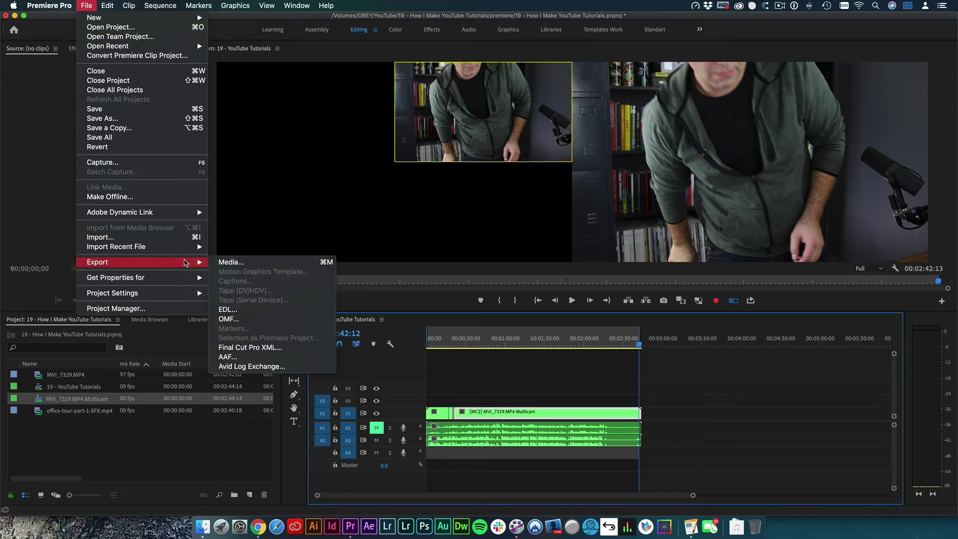
left_click(242, 264)
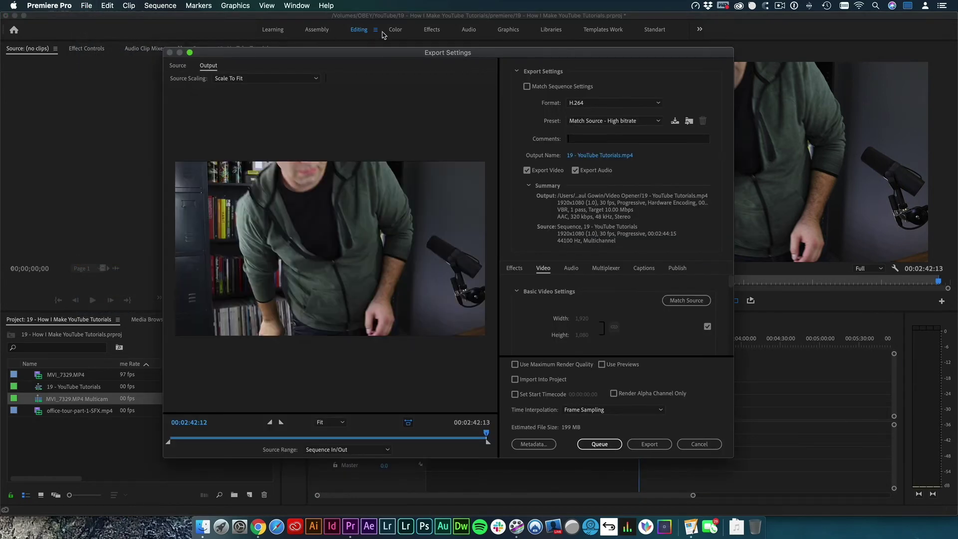
- Keep the export format as H.264 and choose the YouTube 1080p Full HD preset
left_click_drag(418, 53, 404, 54)
left_click(586, 105)
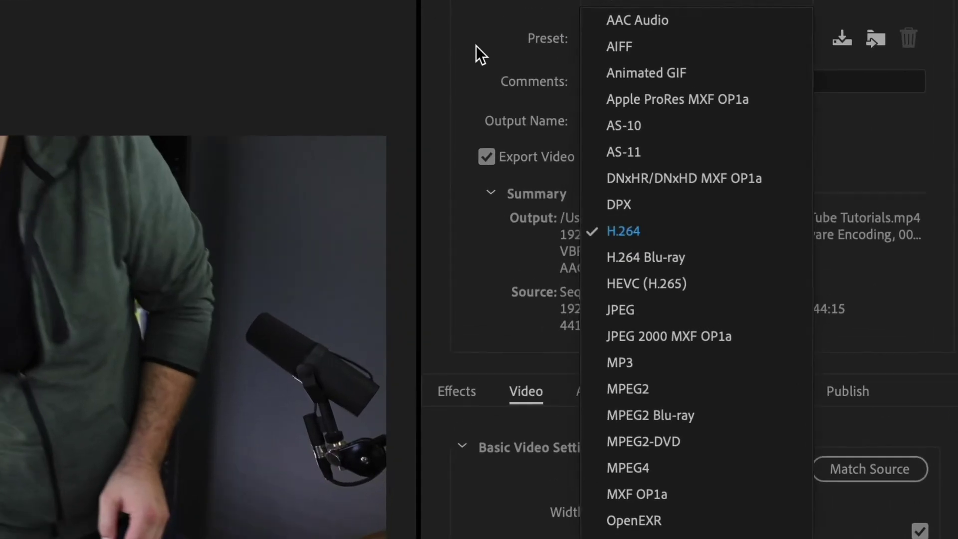
left_click(511, 106)
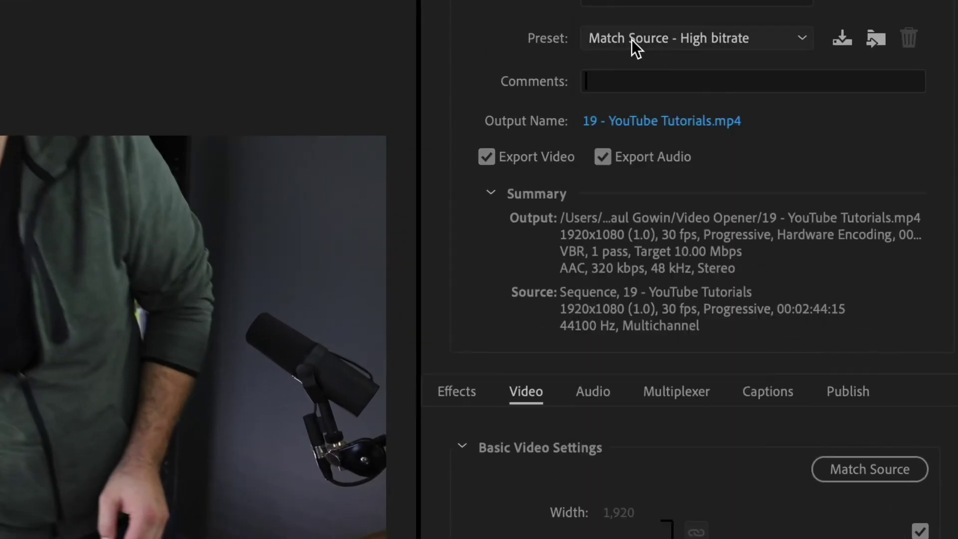
left_click(635, 40)
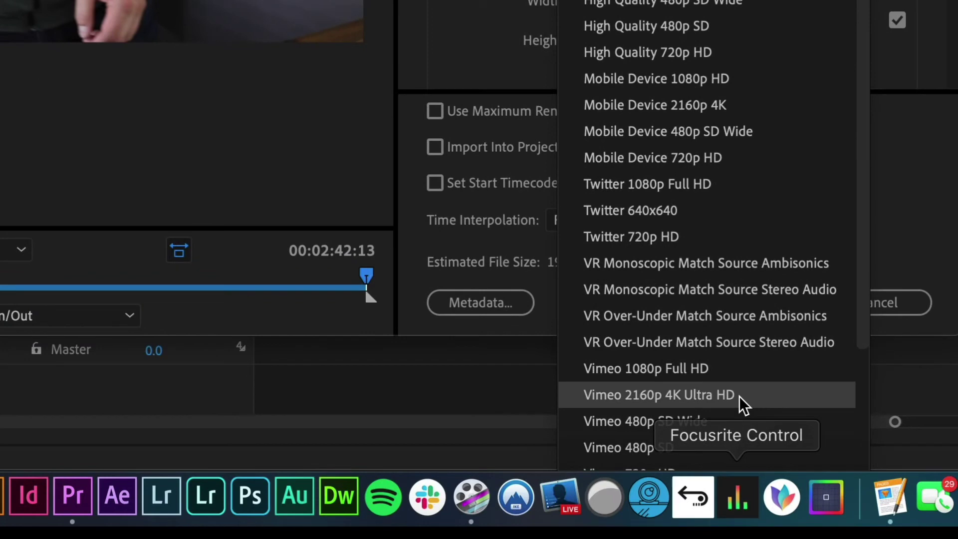
scroll(737, 394, "down", 5)
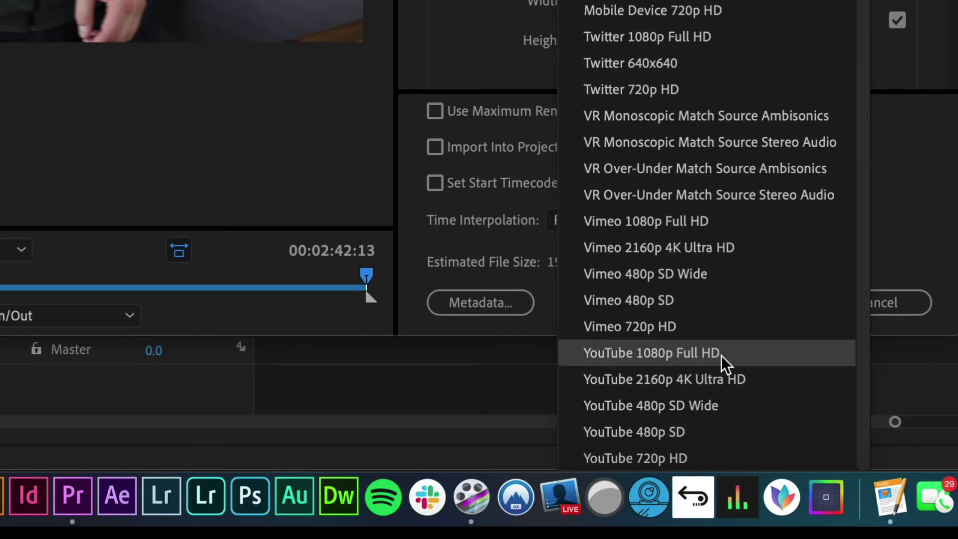
left_click(718, 354)
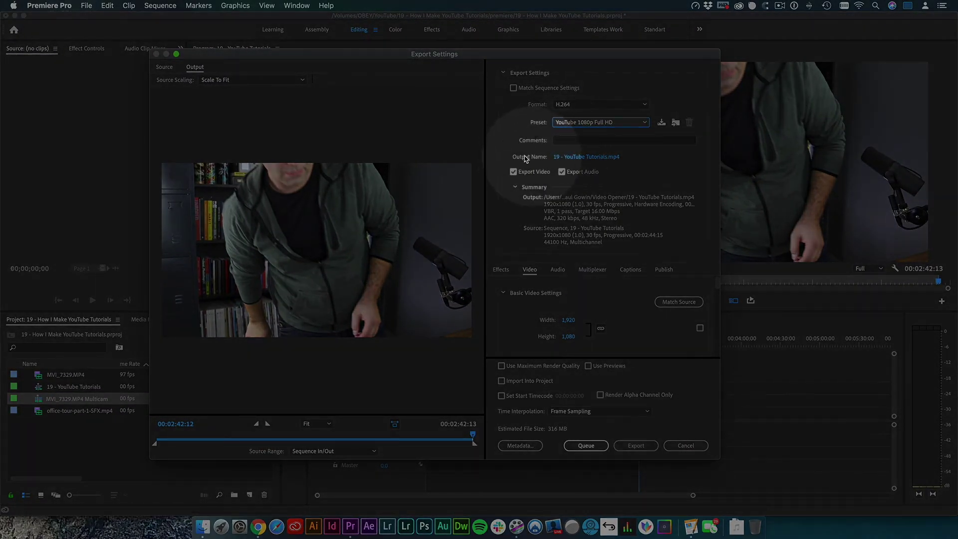
- Save the output file into OBEY > YouTube > 19 - How I Make YouTube Tutorials
left_click(598, 158)
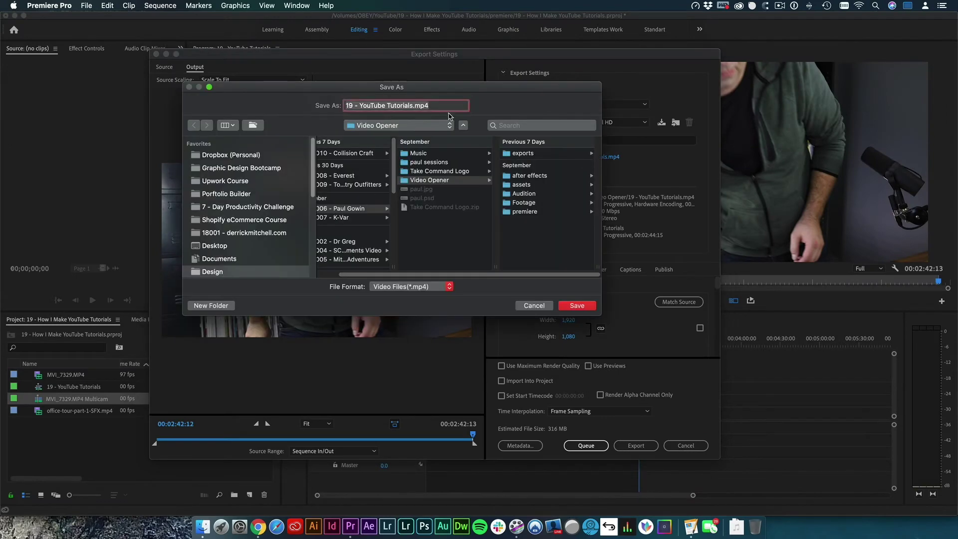
scroll(270, 218, "down", 10)
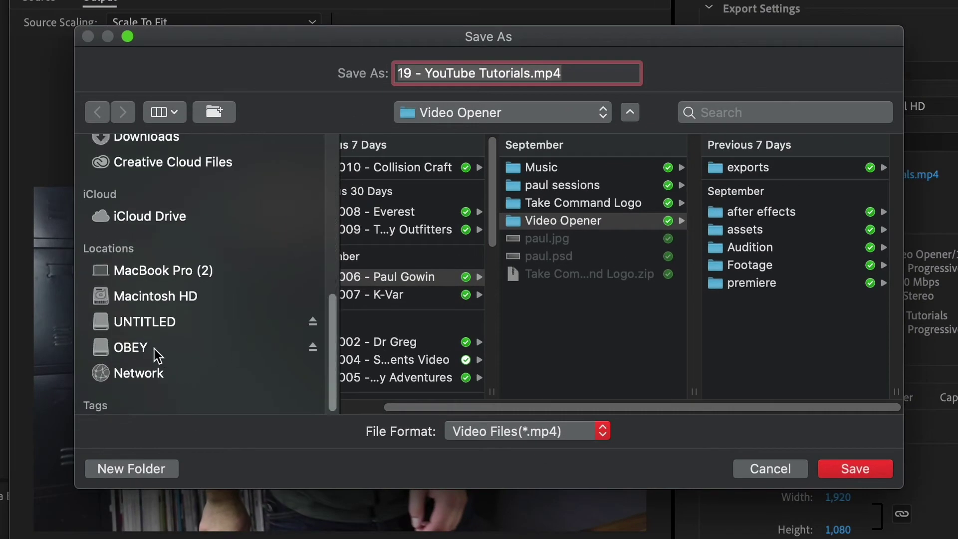
left_click(155, 349)
scroll(463, 260, "down", 3)
left_click(421, 405)
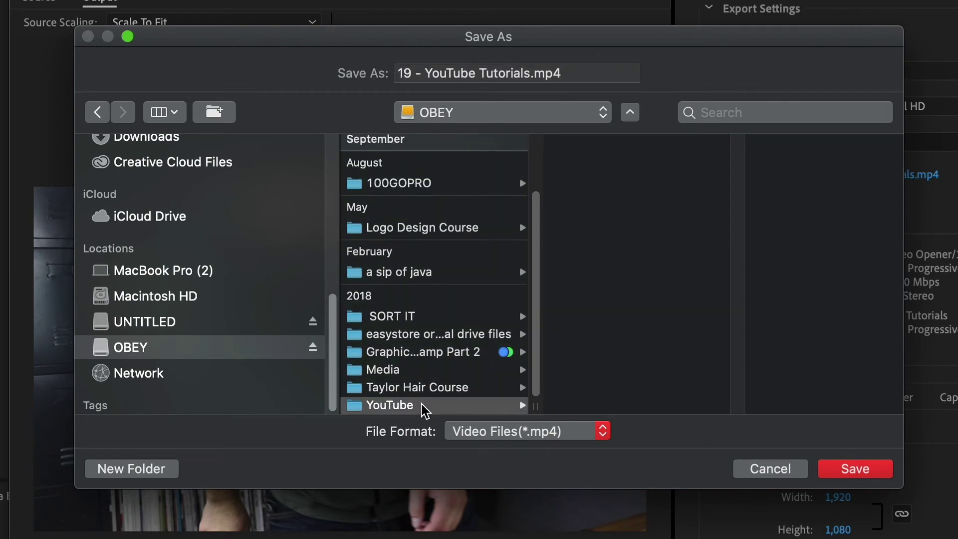
left_click(675, 169)
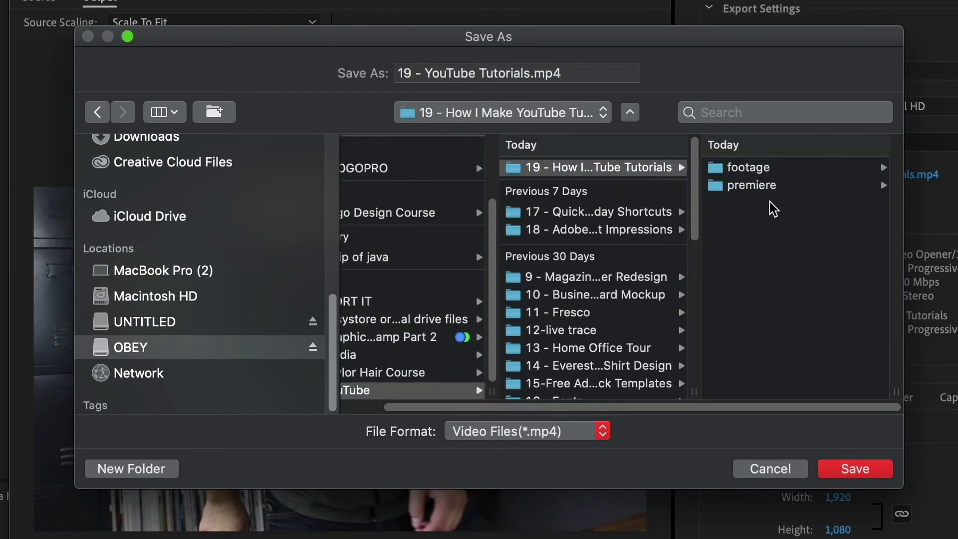
left_click(870, 468)
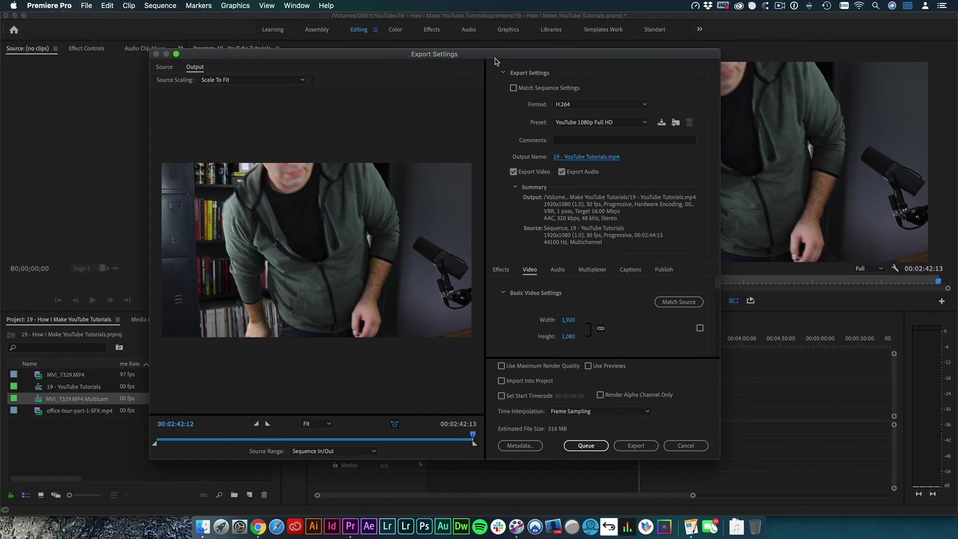
left_click_drag(501, 59, 547, 89)
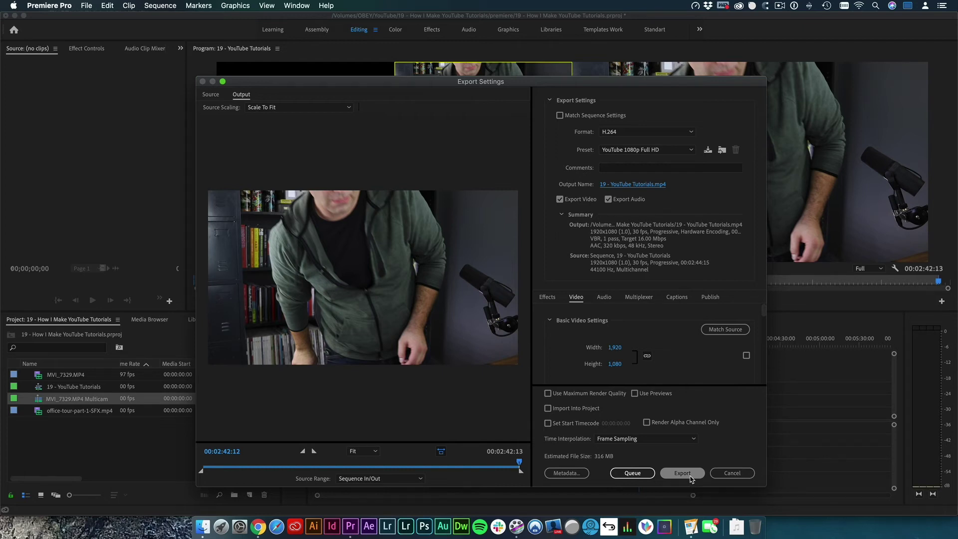
- Render the YouTube 1080p H.264 export of the trimmed sequence
left_click(630, 473)
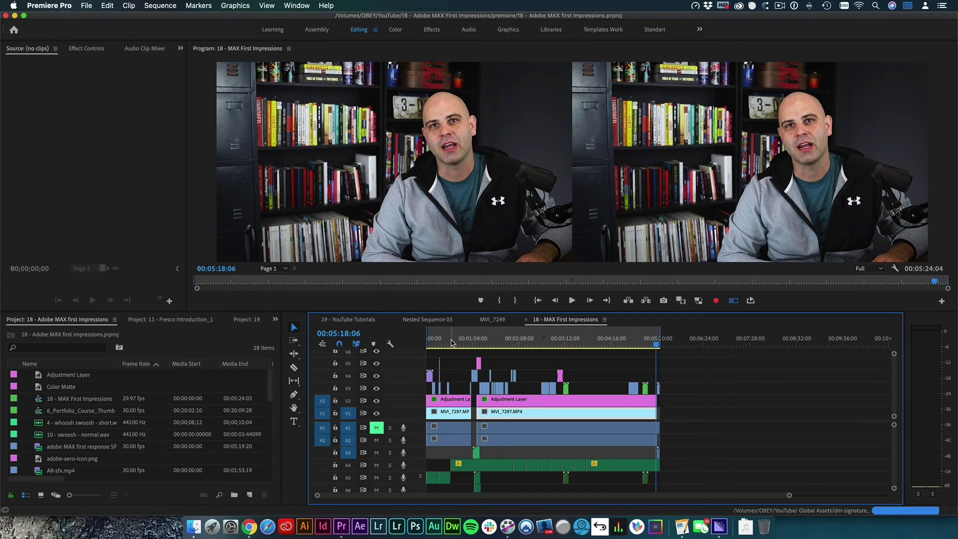
left_click(244, 323)
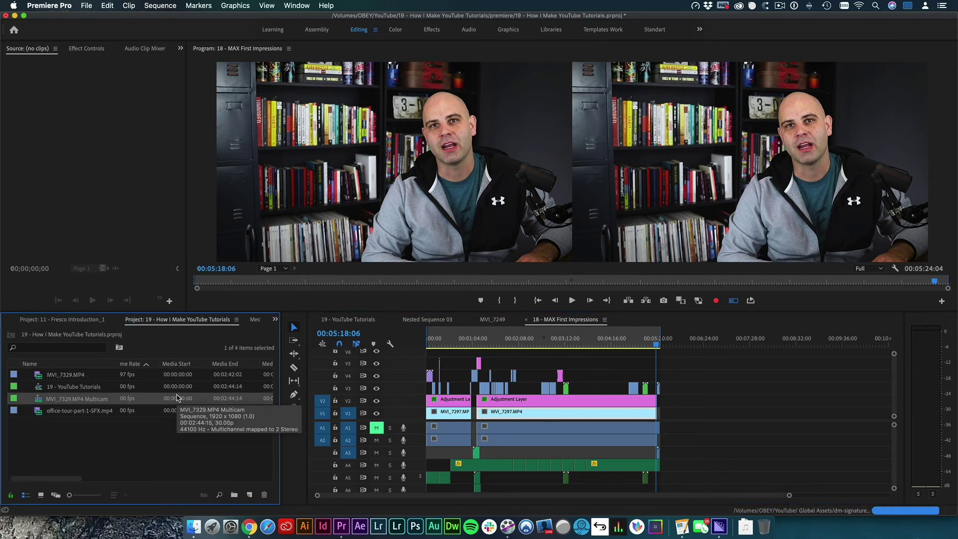
left_click(348, 320)
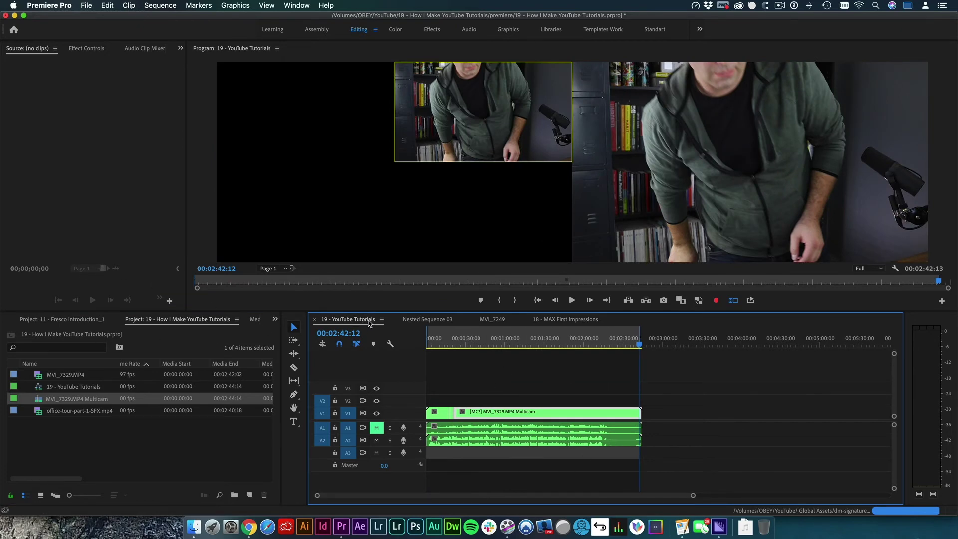
left_click(548, 320)
left_click(495, 322)
left_click(432, 322)
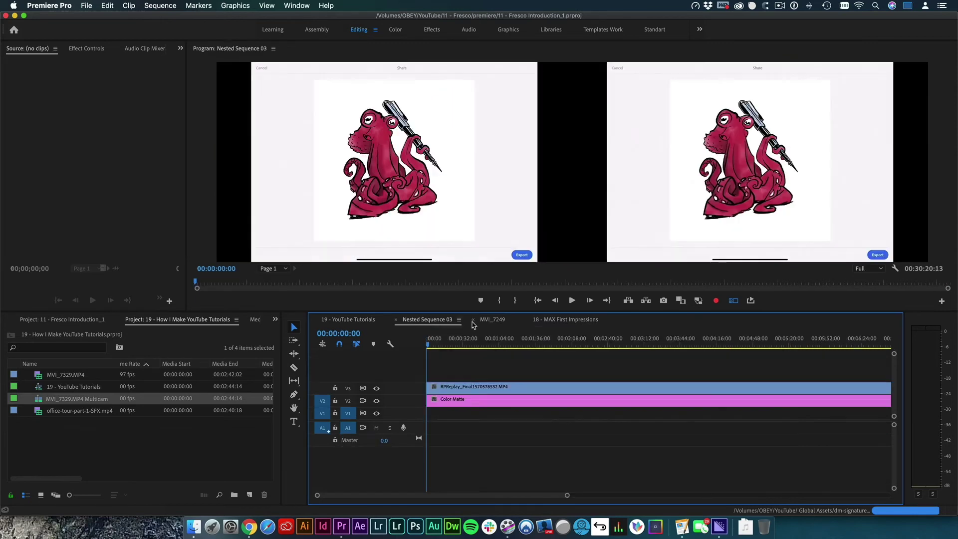
left_click(564, 322)
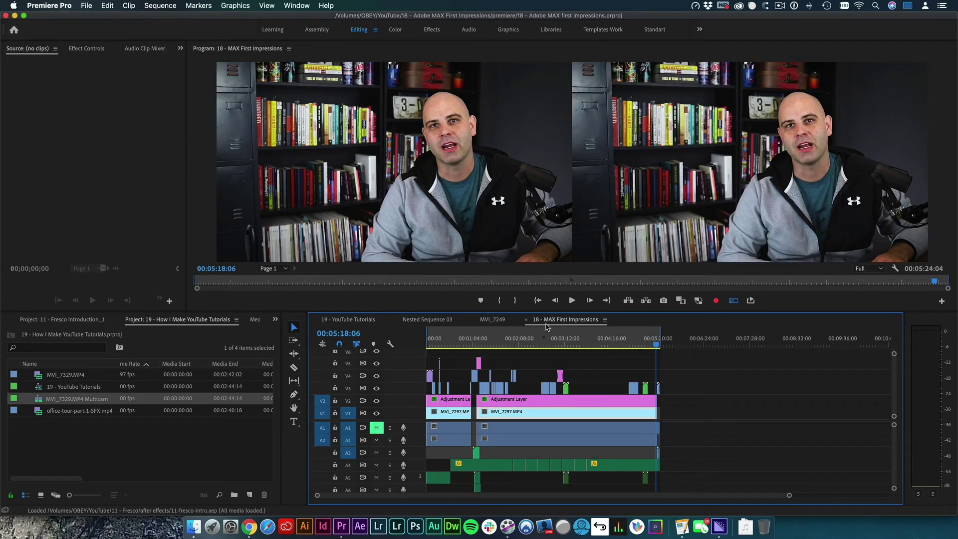
left_click_drag(568, 342, 487, 346)
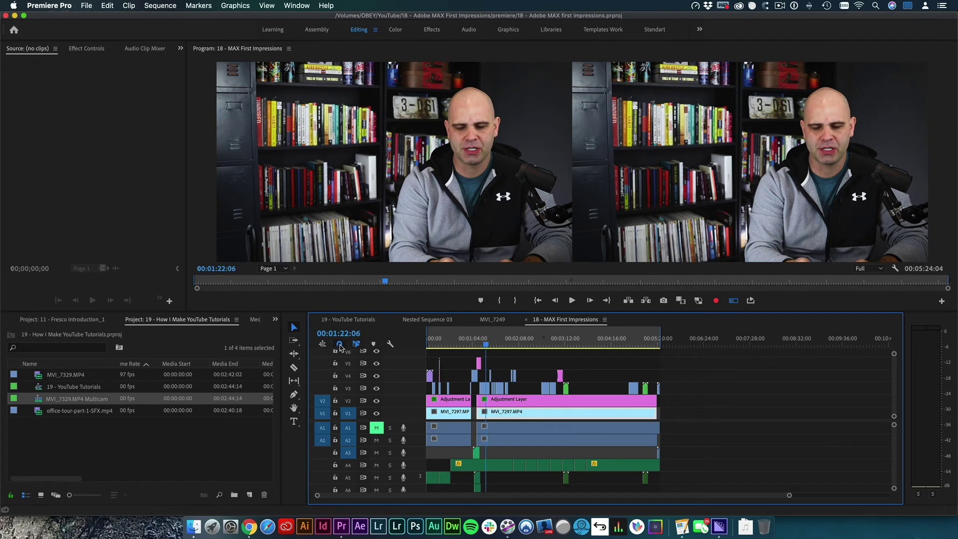
left_click(275, 319)
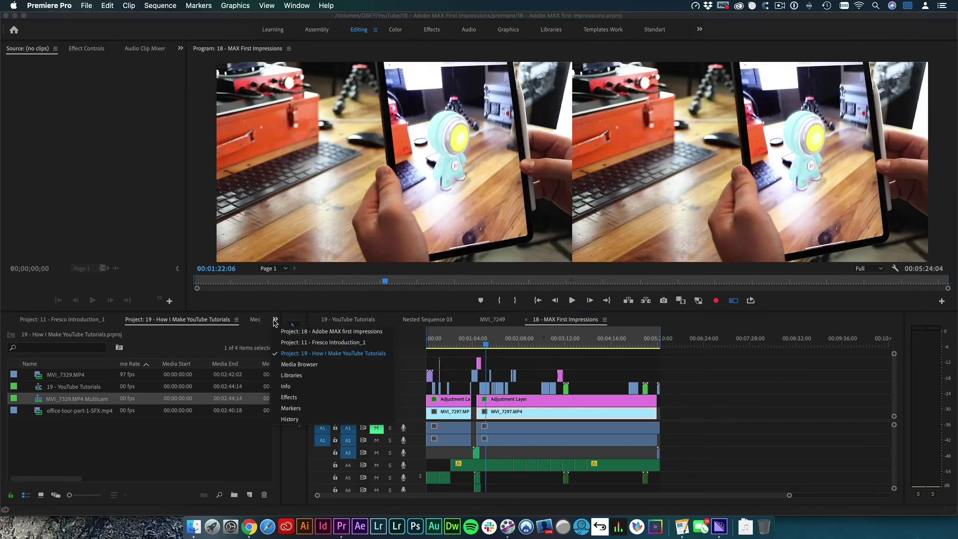
left_click(313, 332)
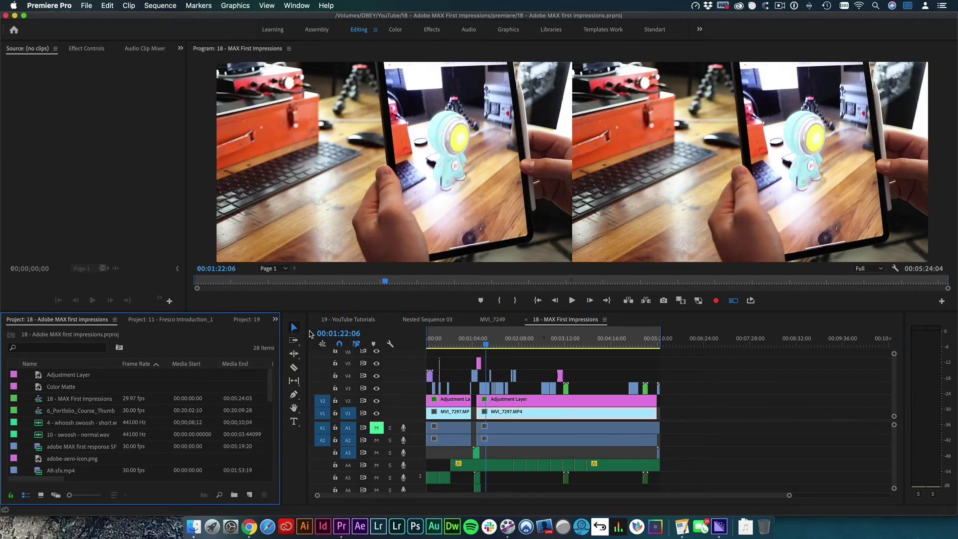
scroll(88, 408, "down", 10)
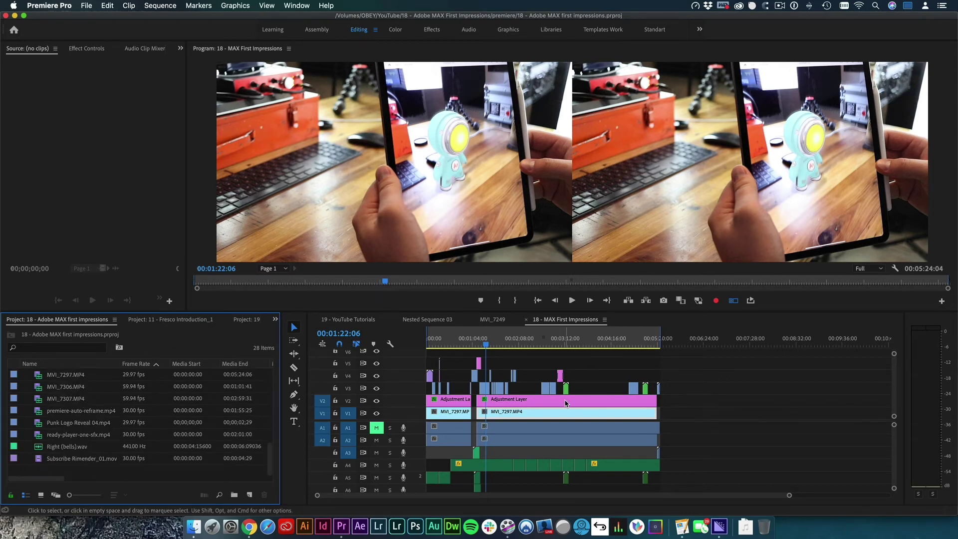
scroll(566, 404, "up", 2)
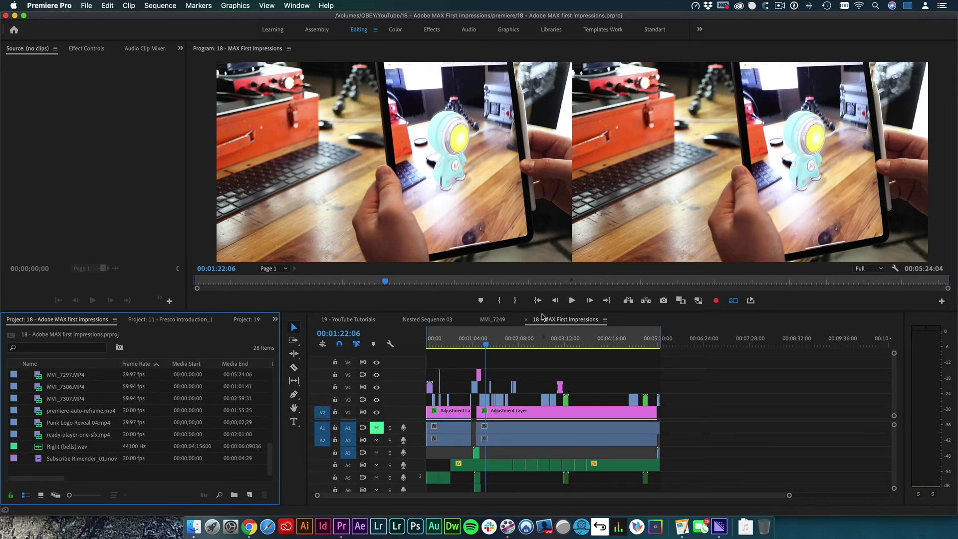